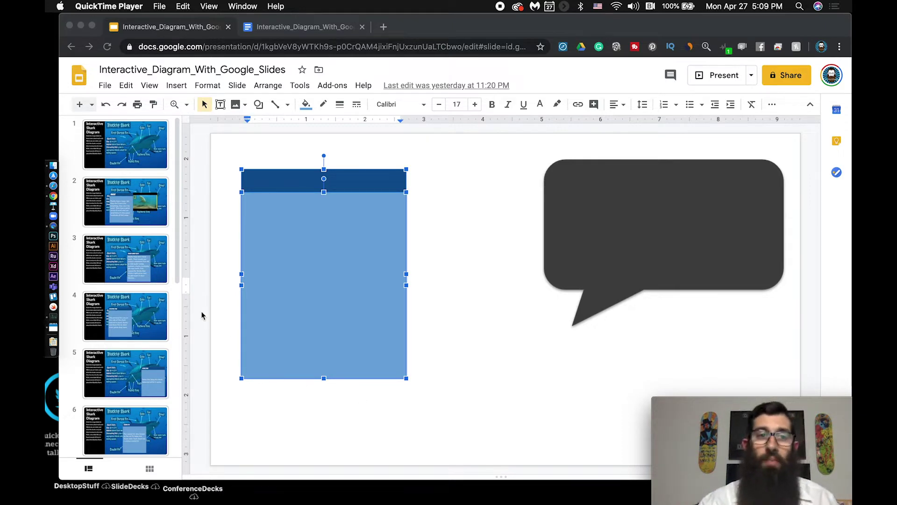
Step: Present slide 1 and test the First Dorsal Fin, Pelvic Fins, Caudal Fin and Razor-sharp teeth labels
{"action": "left_click", "coordinate": [136, 149]}
{"action": "left_click", "coordinate": [137, 150]}
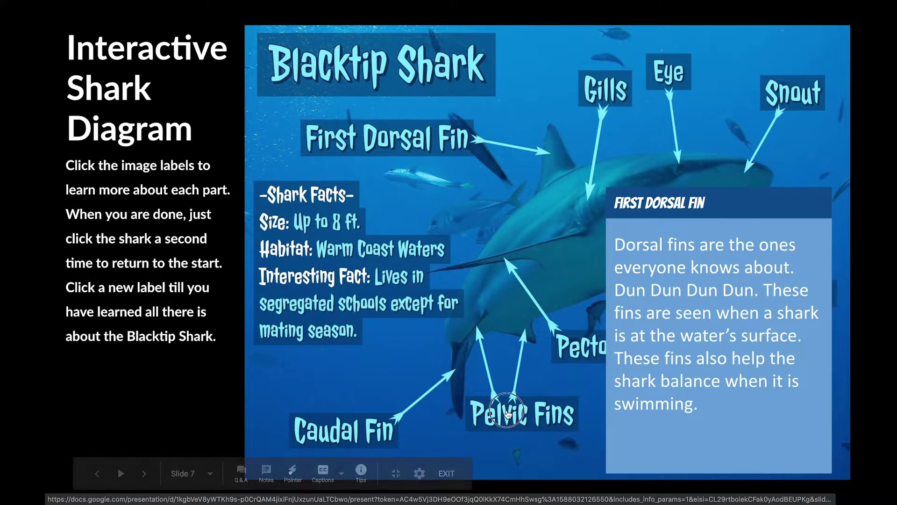
{"action": "left_click", "coordinate": [509, 413]}
{"action": "left_click", "coordinate": [509, 414]}
{"action": "left_click", "coordinate": [355, 428]}
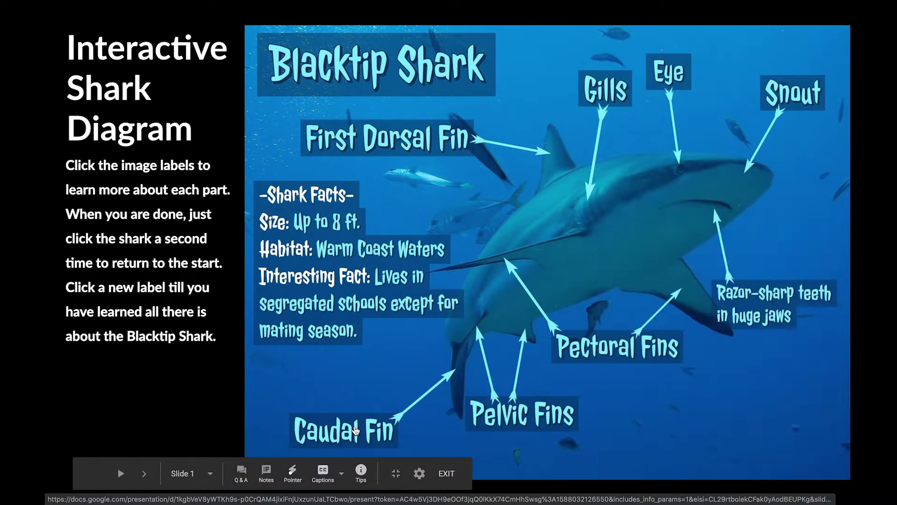
{"action": "left_click", "coordinate": [354, 427]}
{"action": "left_click", "coordinate": [355, 427]}
{"action": "left_click", "coordinate": [354, 429]}
{"action": "left_click", "coordinate": [740, 314]}
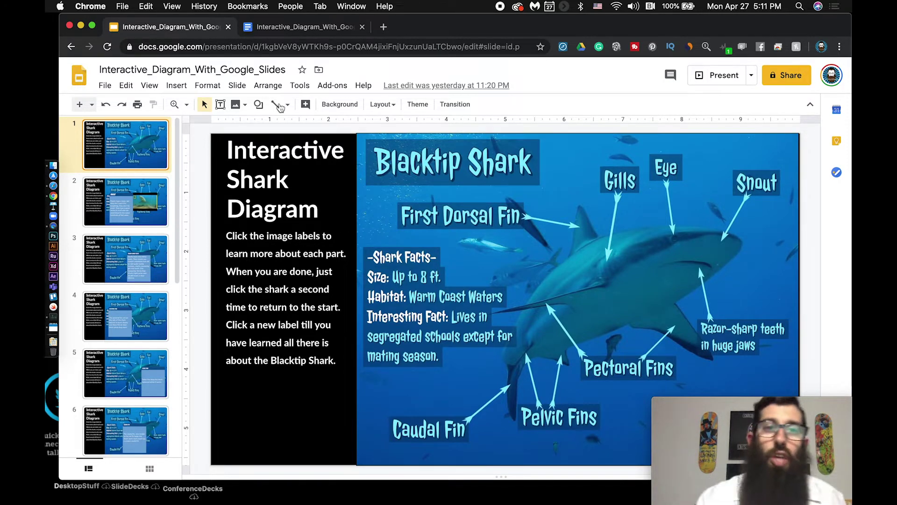
Step: Glance at the shark terms document, then open slide 10 with the fin descriptions
{"action": "left_click", "coordinate": [291, 27]}
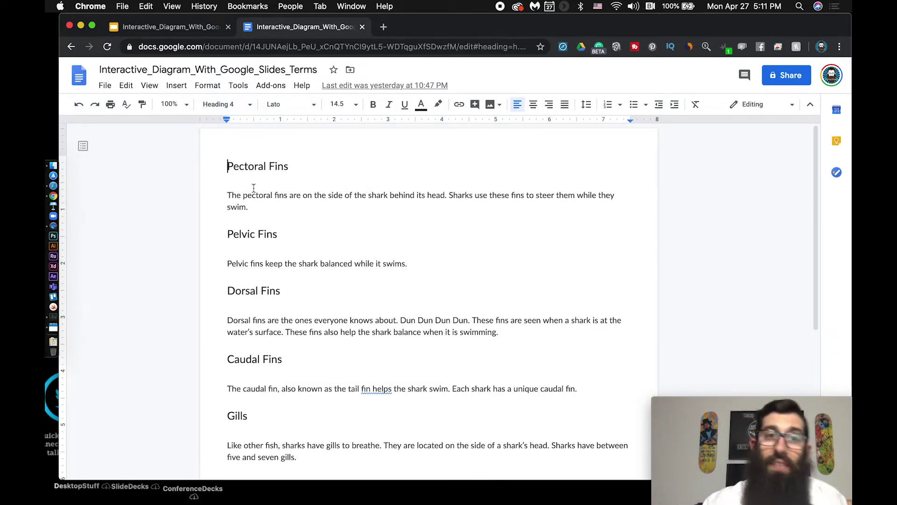
{"action": "left_click", "coordinate": [189, 28]}
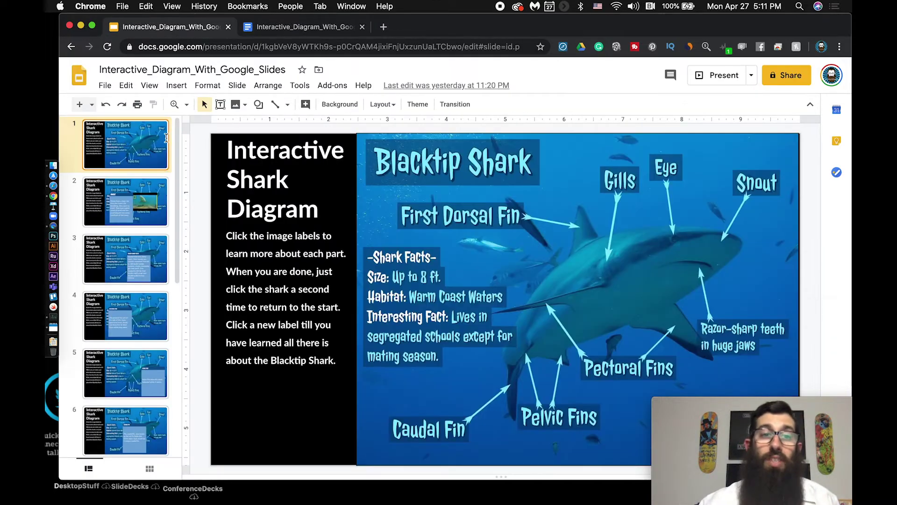
{"action": "scroll", "coordinate": [138, 278], "scroll_direction": "down", "scroll_amount": 10}
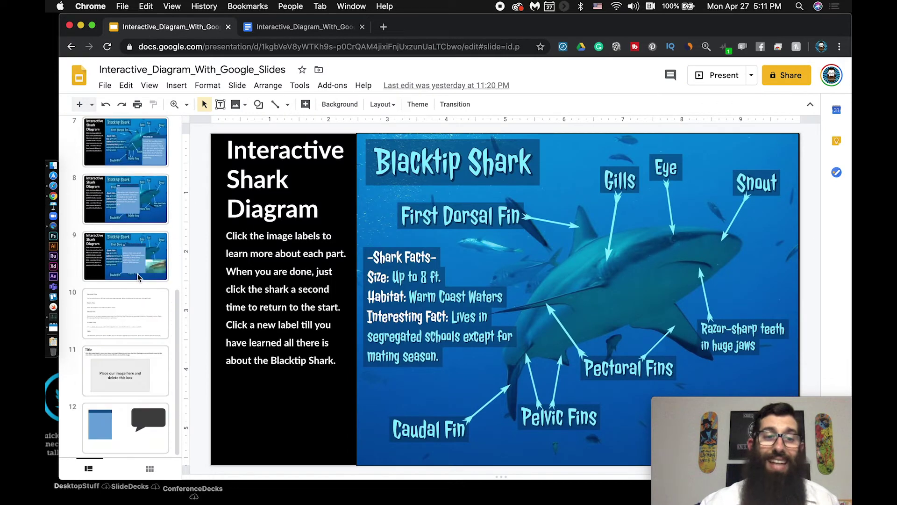
{"action": "left_click", "coordinate": [127, 317]}
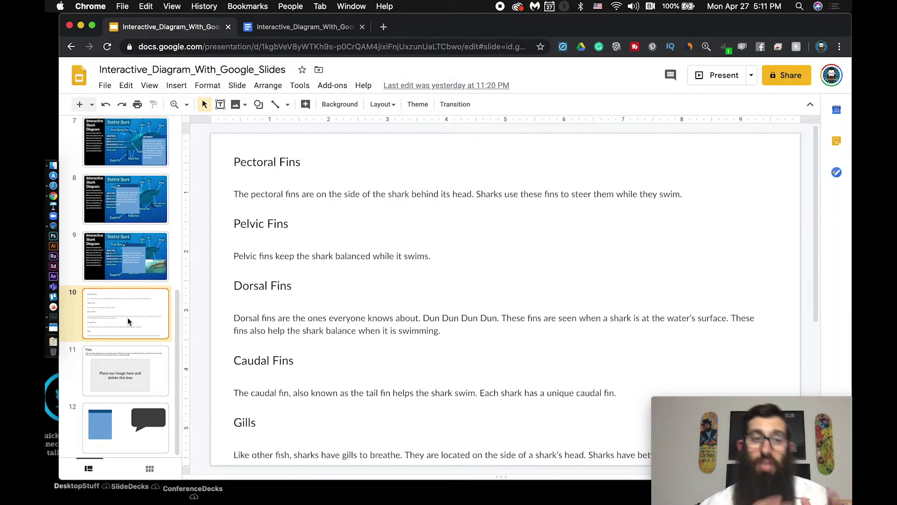
Step: View slide 11's image placeholder template, then move on to slide 12
{"action": "left_click", "coordinate": [135, 371]}
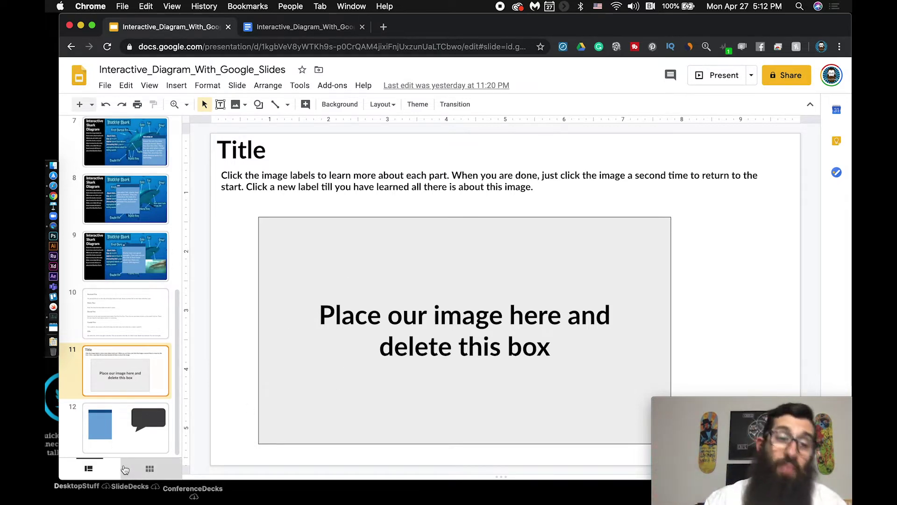
{"action": "left_click", "coordinate": [120, 427]}
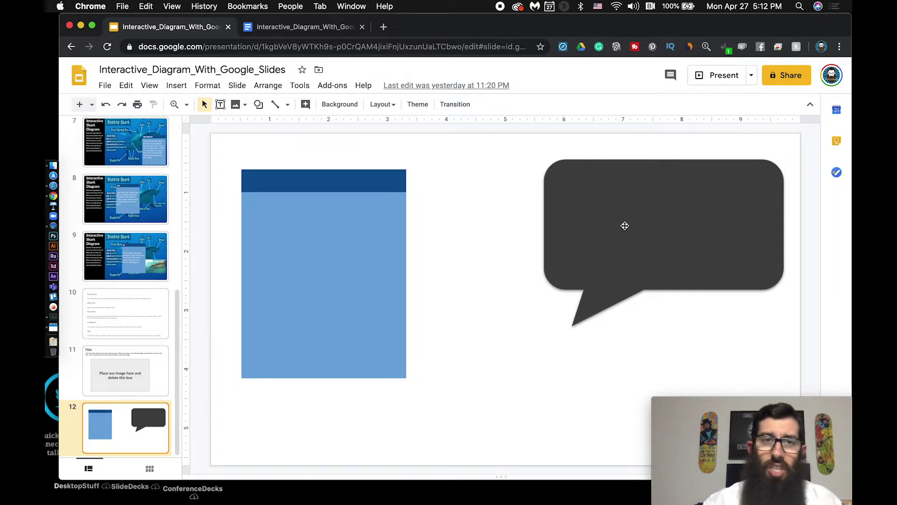
{"action": "left_click", "coordinate": [258, 105]}
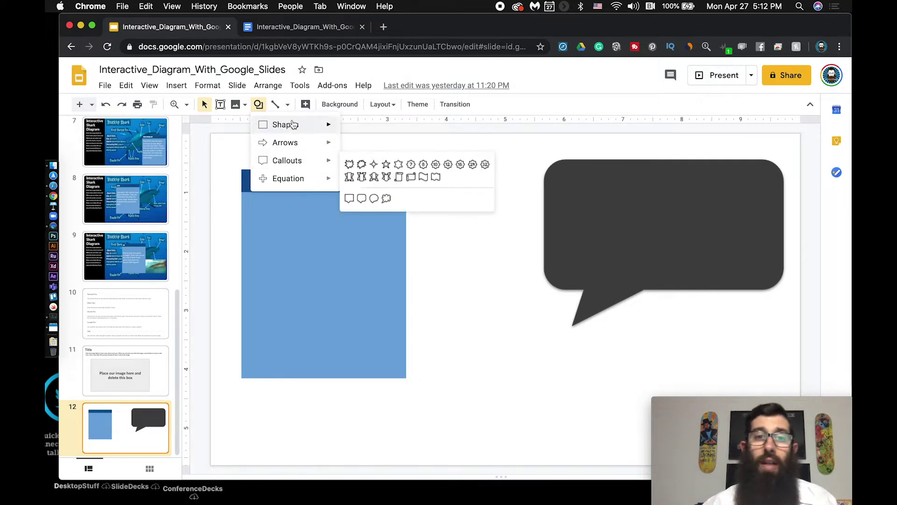
{"action": "mouse_move", "coordinate": [295, 124]}
{"action": "left_click", "coordinate": [605, 206]}
{"action": "left_click", "coordinate": [617, 203]}
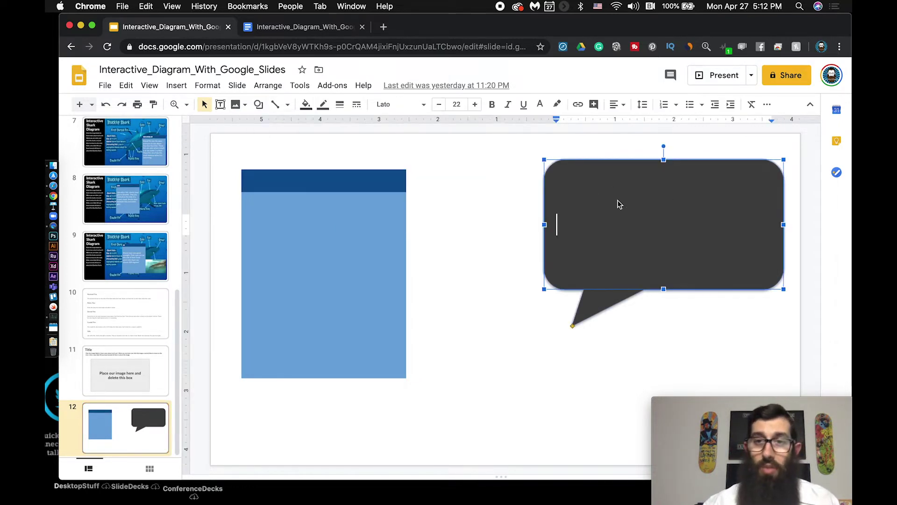
{"action": "type", "text": "jjkgkjhkjh"}
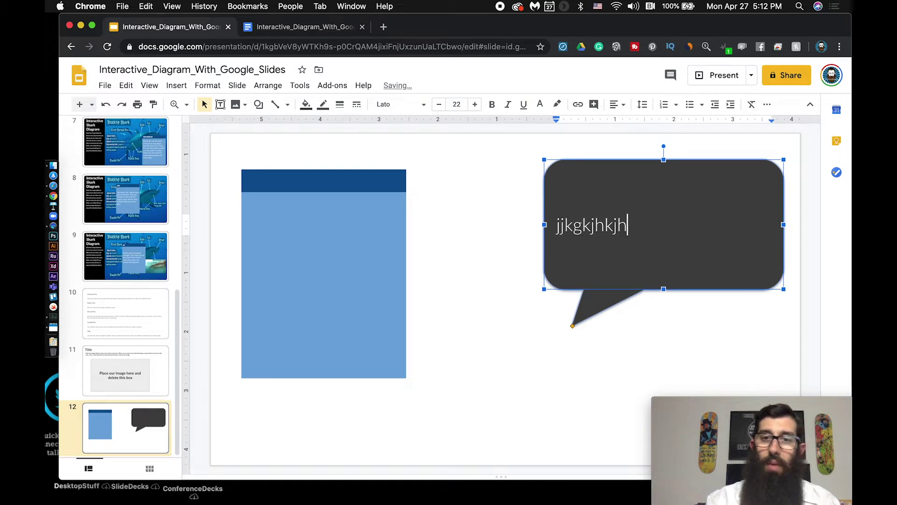
{"action": "key", "text": "cmd+a"}
{"action": "key", "text": "BackSpace"}
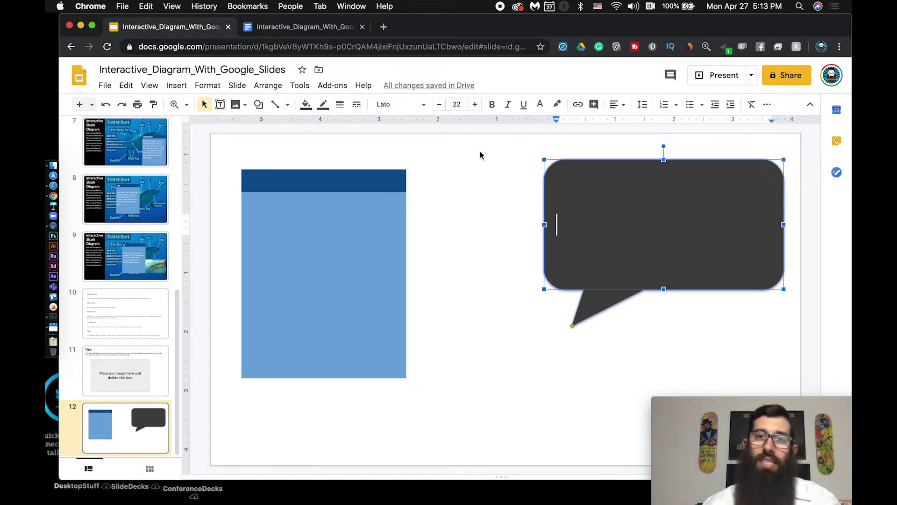
Step: Confirm the blue box text uses Calibri and raise its font size from 17 to 20
{"action": "left_click", "coordinate": [402, 107]}
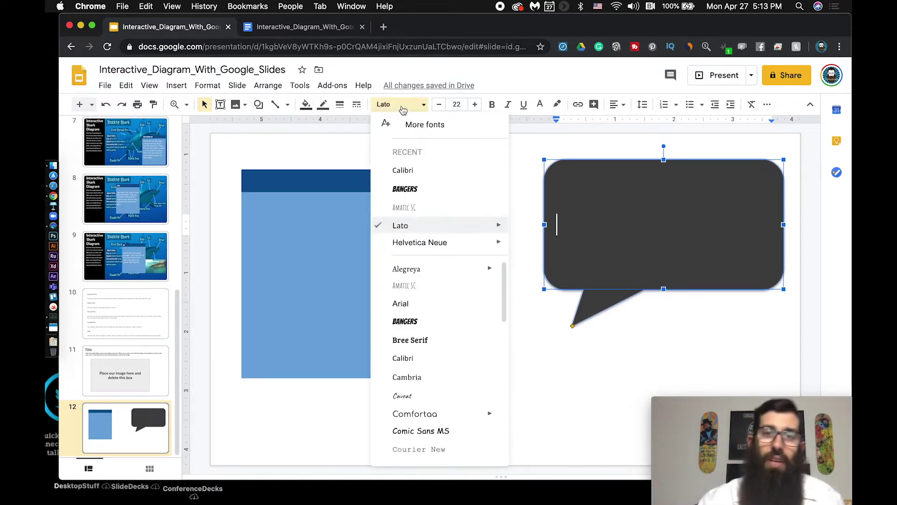
{"action": "mouse_move", "coordinate": [466, 223]}
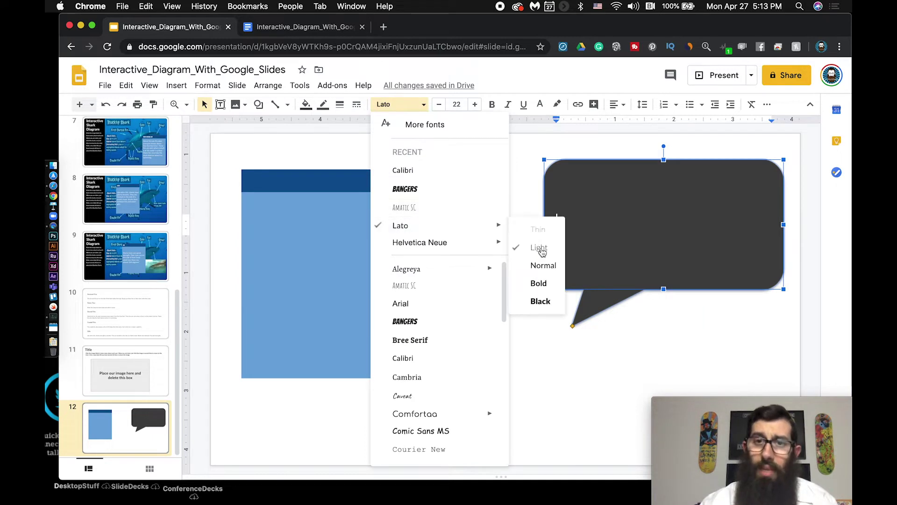
{"action": "left_click", "coordinate": [330, 226]}
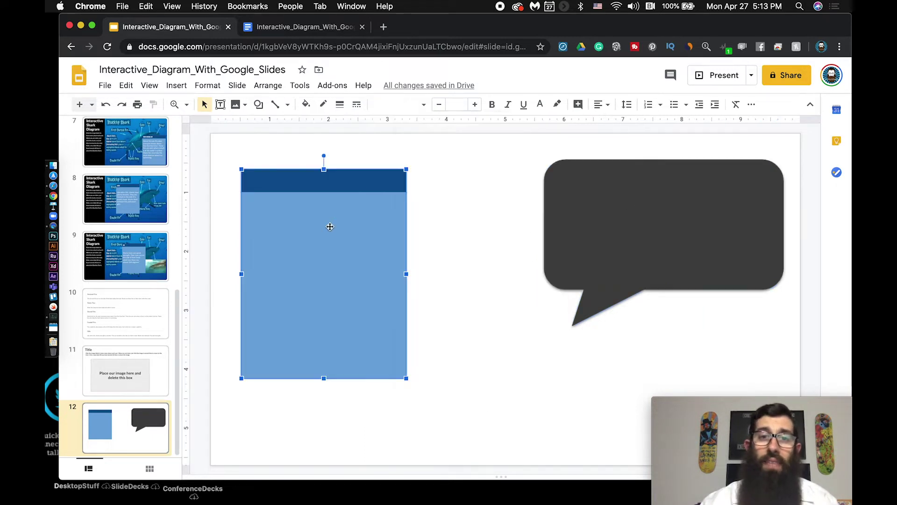
{"action": "double_click", "coordinate": [310, 248]}
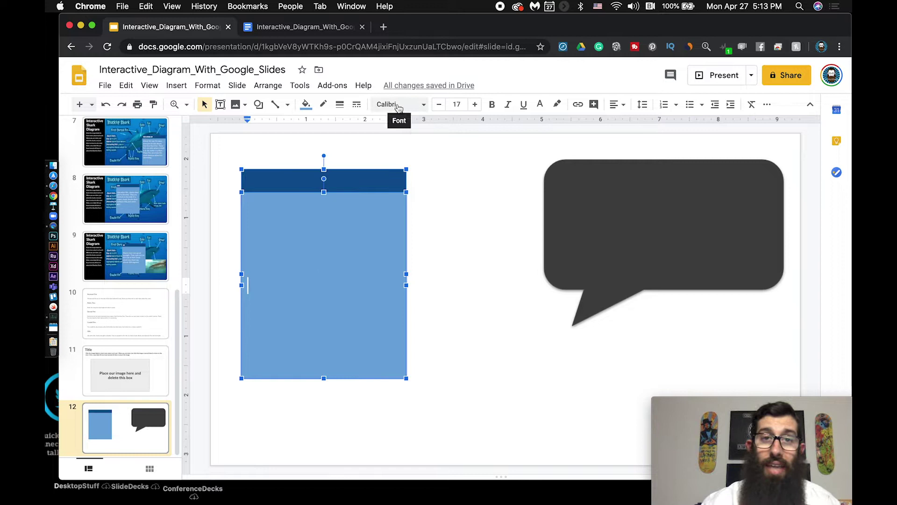
{"action": "left_click", "coordinate": [413, 109]}
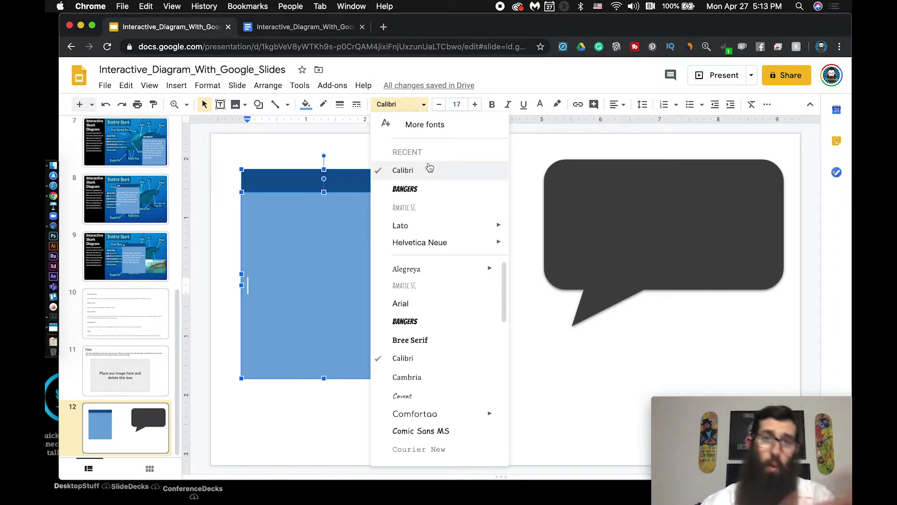
{"action": "left_click", "coordinate": [474, 104]}
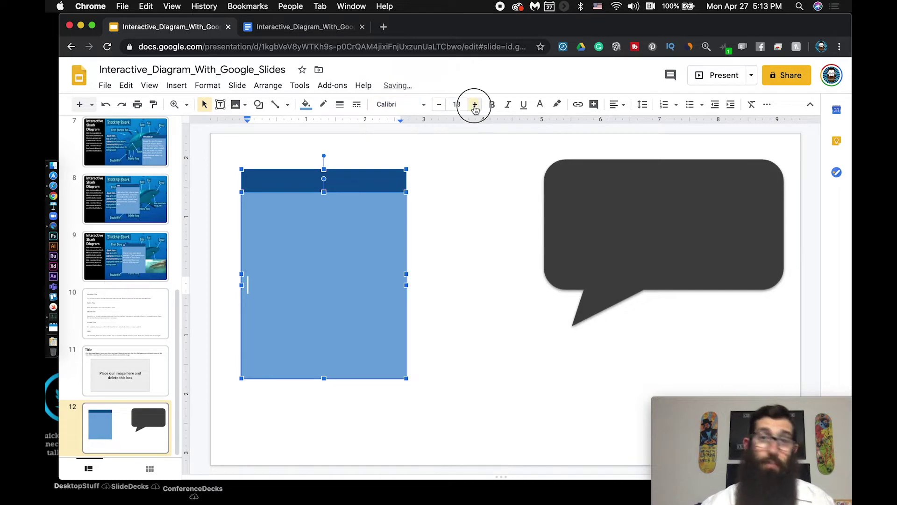
{"action": "left_click", "coordinate": [474, 104]}
{"action": "left_click", "coordinate": [475, 104]}
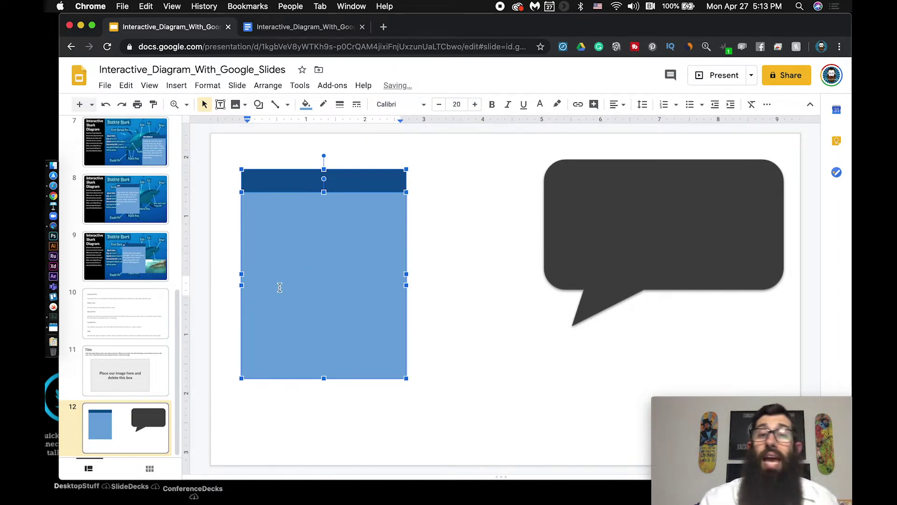
Step: Copy the Razor Sharp Teeth paragraph from the shark terms document and return to slide 12
{"action": "left_click", "coordinate": [290, 32]}
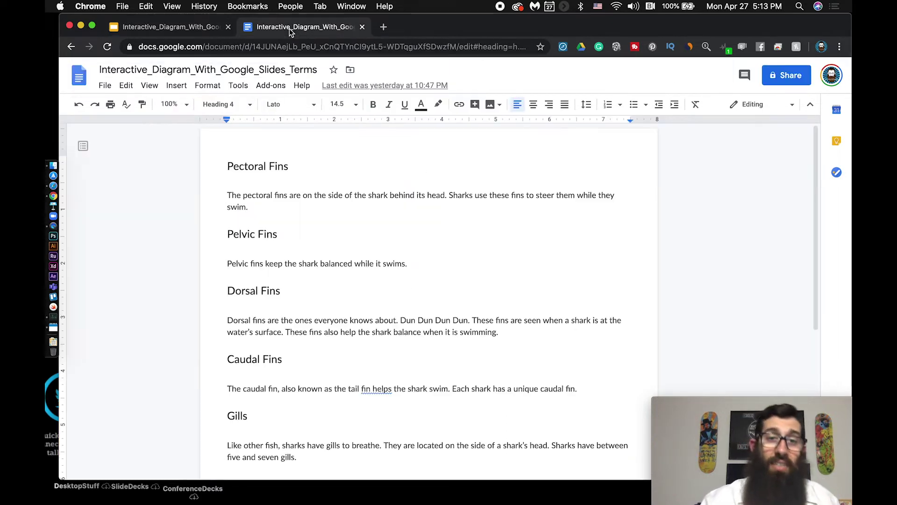
{"action": "scroll", "coordinate": [329, 248], "scroll_direction": "down", "scroll_amount": 5}
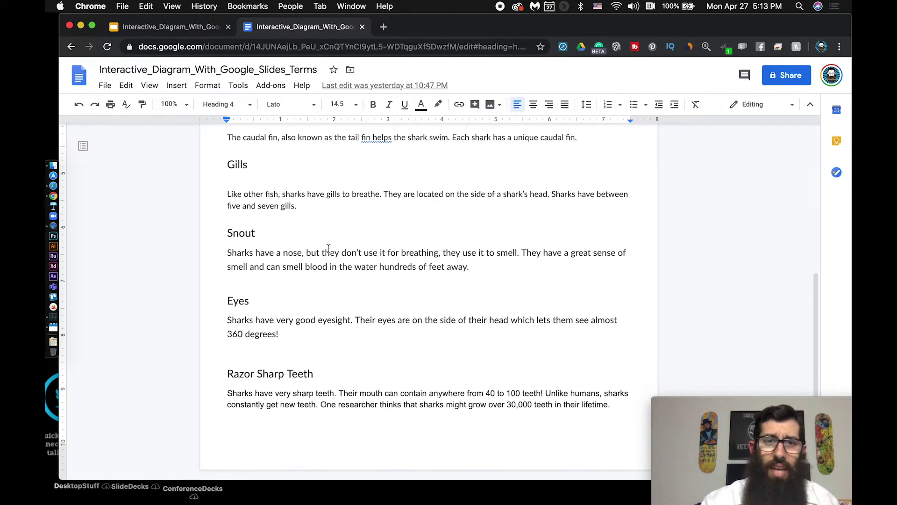
{"action": "scroll", "coordinate": [328, 248], "scroll_direction": "up", "scroll_amount": 4}
{"action": "scroll", "coordinate": [331, 250], "scroll_direction": "down", "scroll_amount": 4}
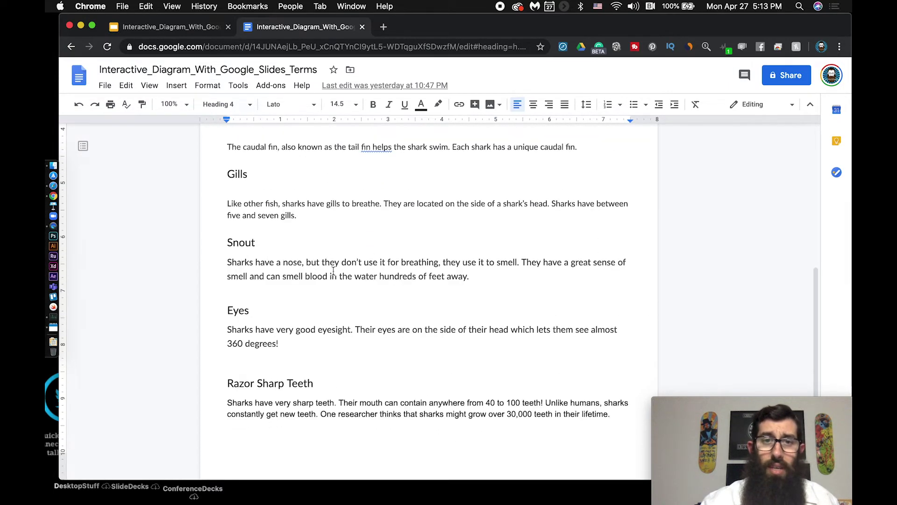
{"action": "scroll", "coordinate": [333, 271], "scroll_direction": "down", "scroll_amount": 1}
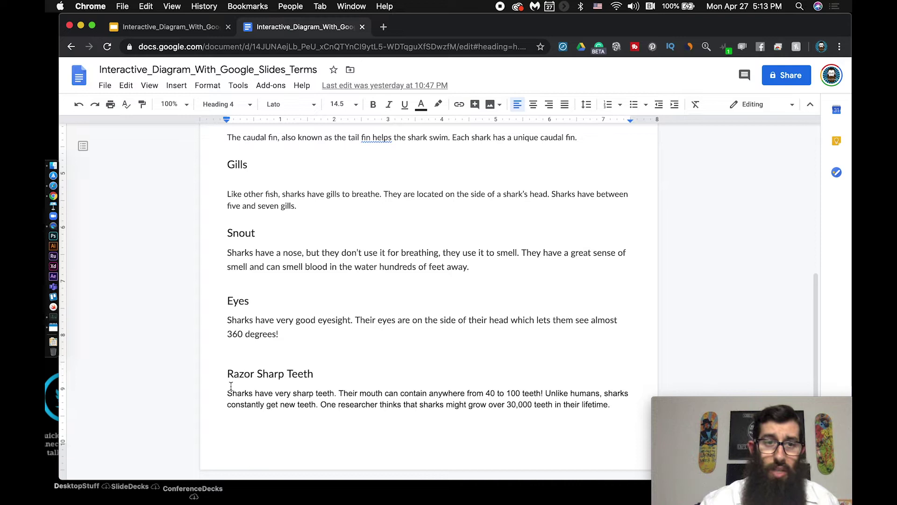
{"action": "left_click_drag", "start_coordinate": [226, 392], "coordinate": [619, 408]}
{"action": "key", "text": "super+c"}
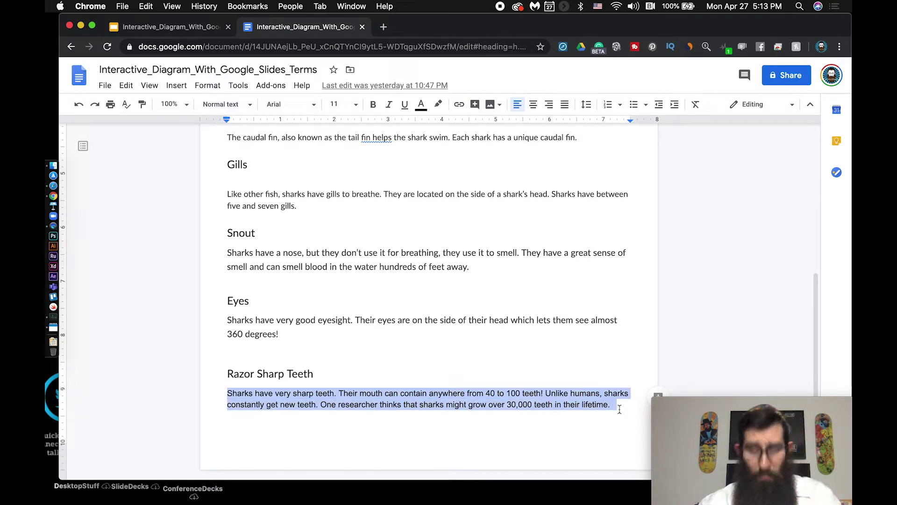
{"action": "left_click", "coordinate": [176, 27]}
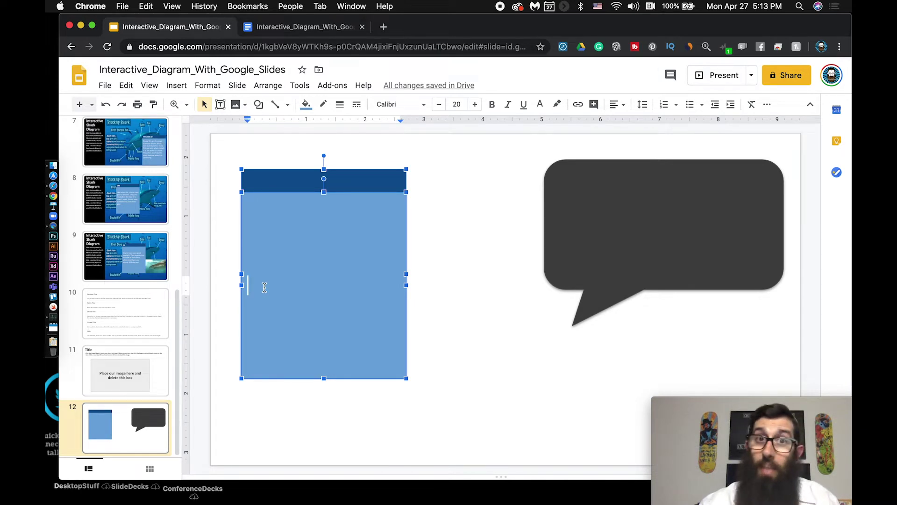
Step: Paste the teeth paragraph without formatting into the blue box and shrink it to size 17
{"action": "right_click", "coordinate": [265, 288]}
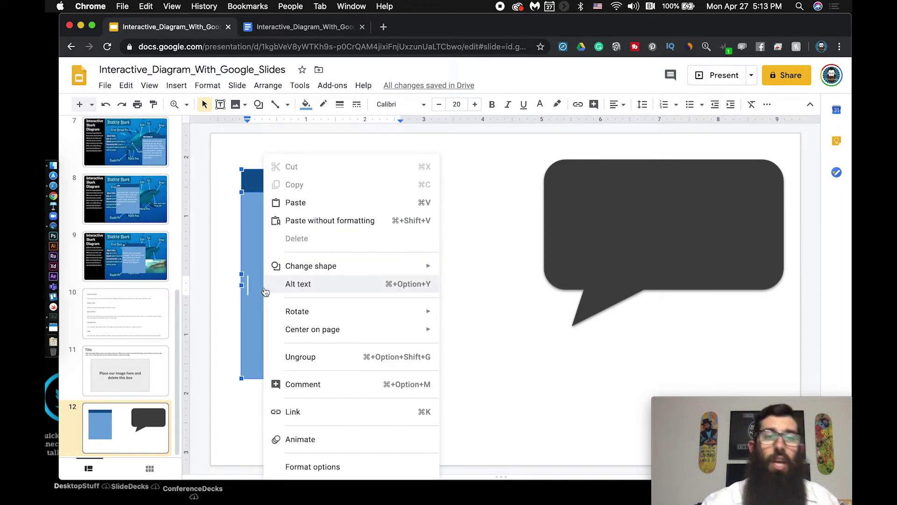
{"action": "left_click", "coordinate": [413, 226]}
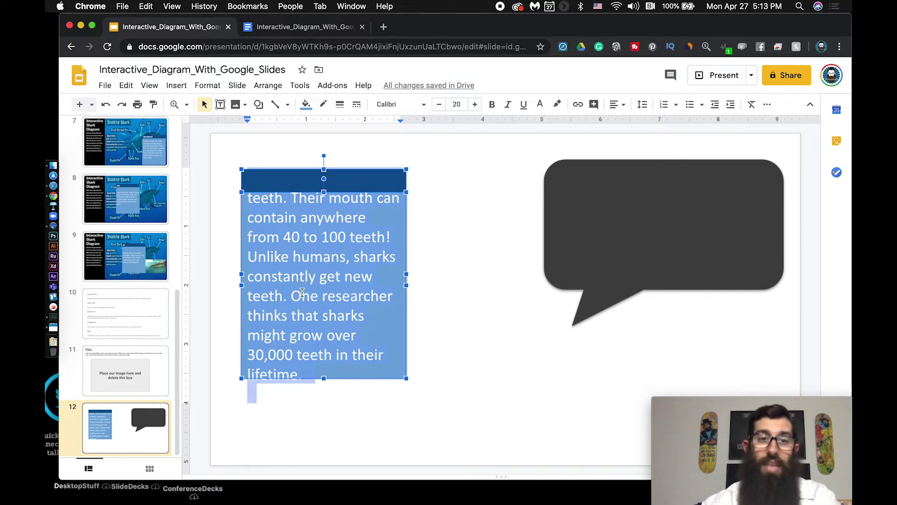
{"action": "left_click", "coordinate": [441, 108]}
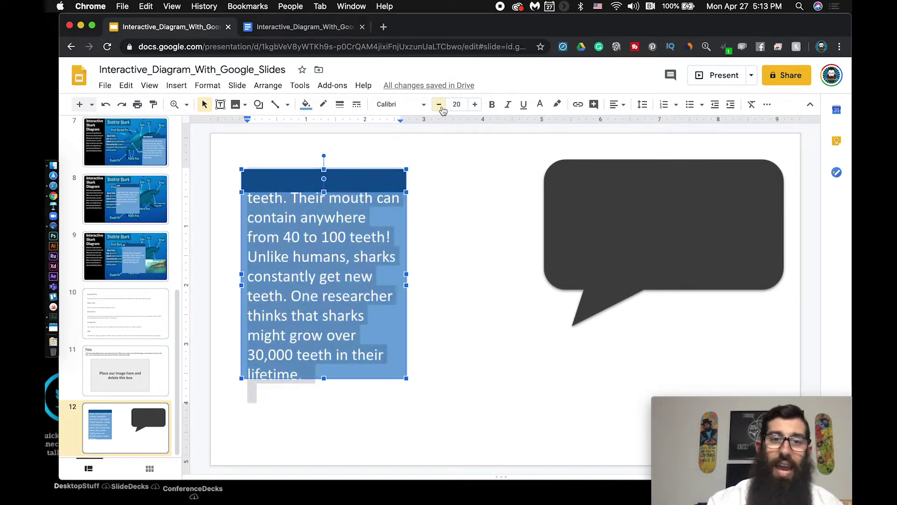
{"action": "left_click", "coordinate": [439, 105]}
{"action": "left_click", "coordinate": [439, 105]}
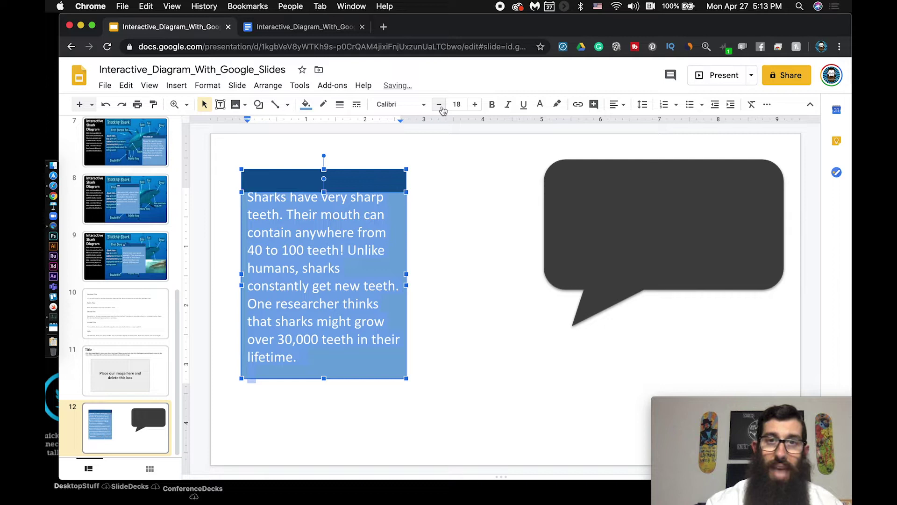
{"action": "left_click", "coordinate": [439, 107]}
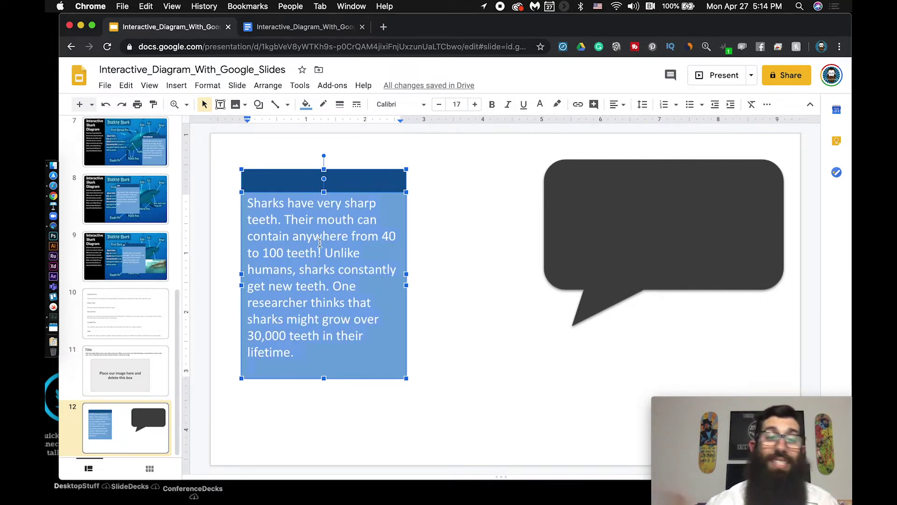
{"action": "left_click", "coordinate": [460, 105]}
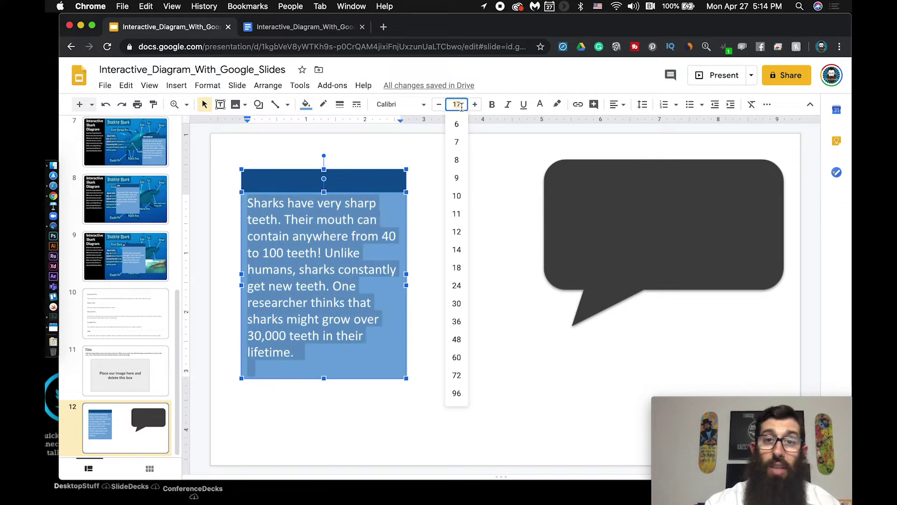
{"action": "key", "text": "Return"}
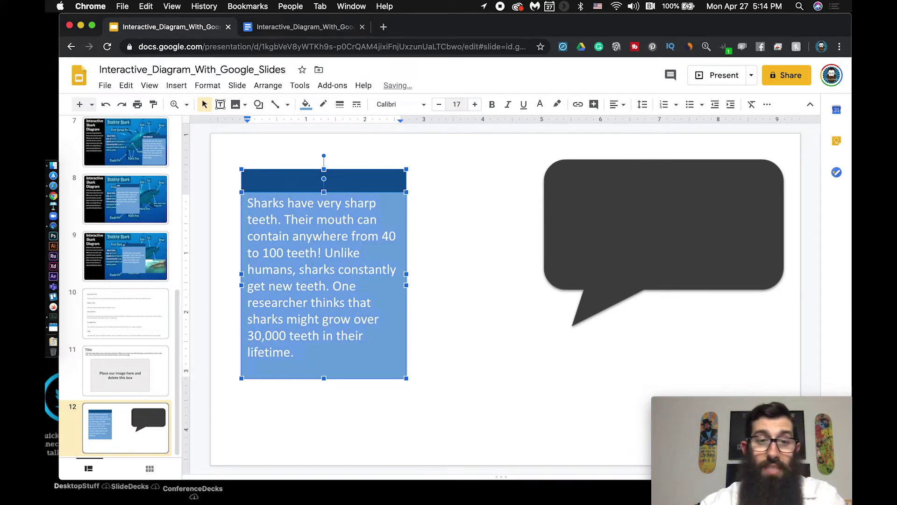
Step: Try font sizes 17.5 and 18, return to 17, then delete the paragraph text
{"action": "left_click", "coordinate": [458, 105]}
{"action": "type", "text": "1"}
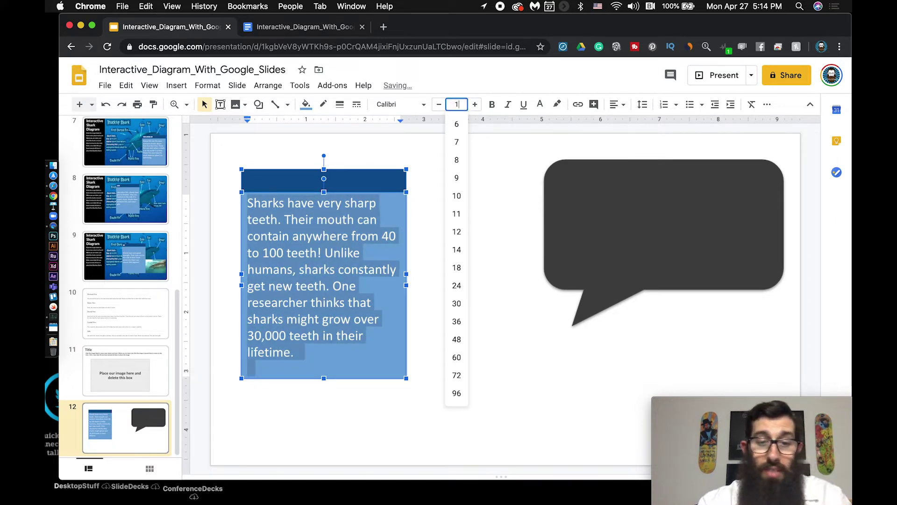
{"action": "type", "text": "7.5"}
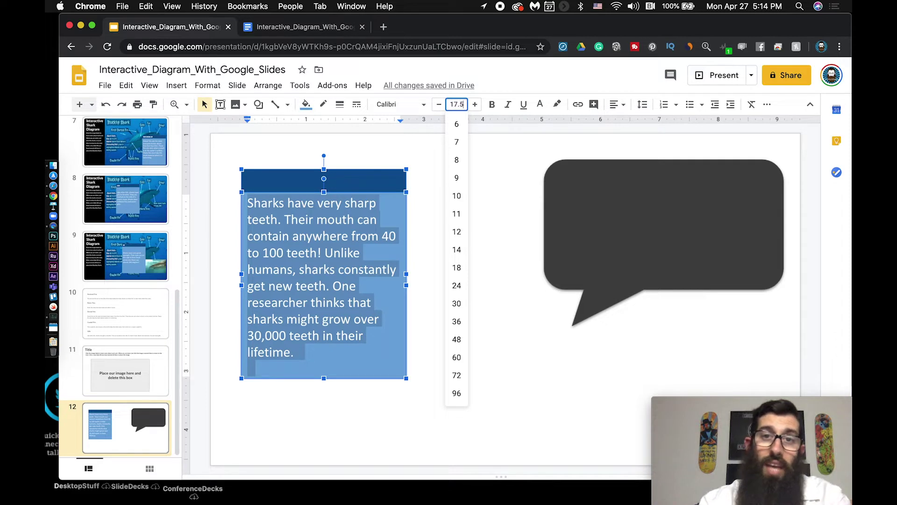
{"action": "key", "text": "Return"}
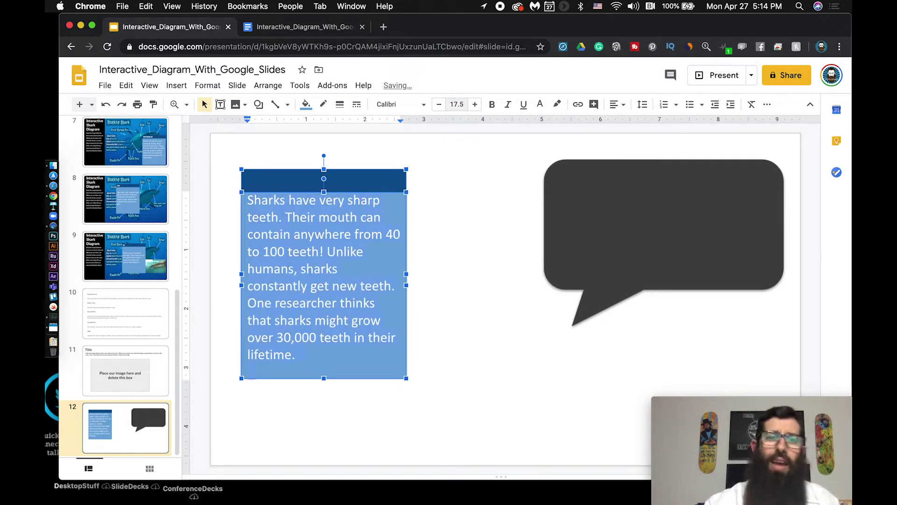
{"action": "left_click", "coordinate": [457, 104]}
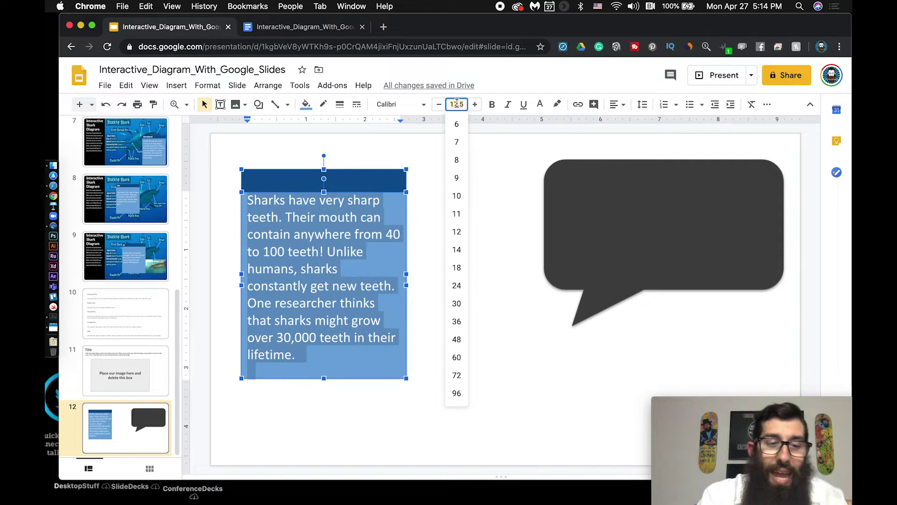
{"action": "type", "text": "18"}
{"action": "key", "text": "Return"}
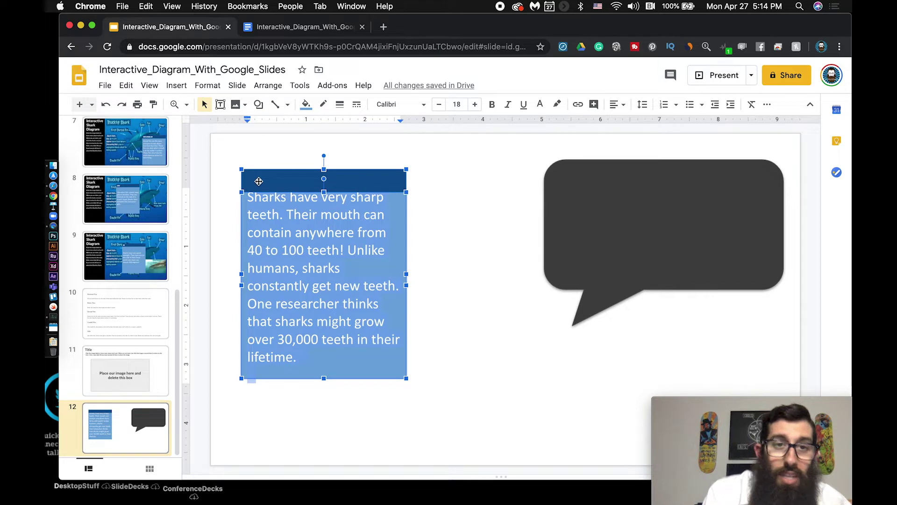
{"action": "left_click", "coordinate": [456, 104]}
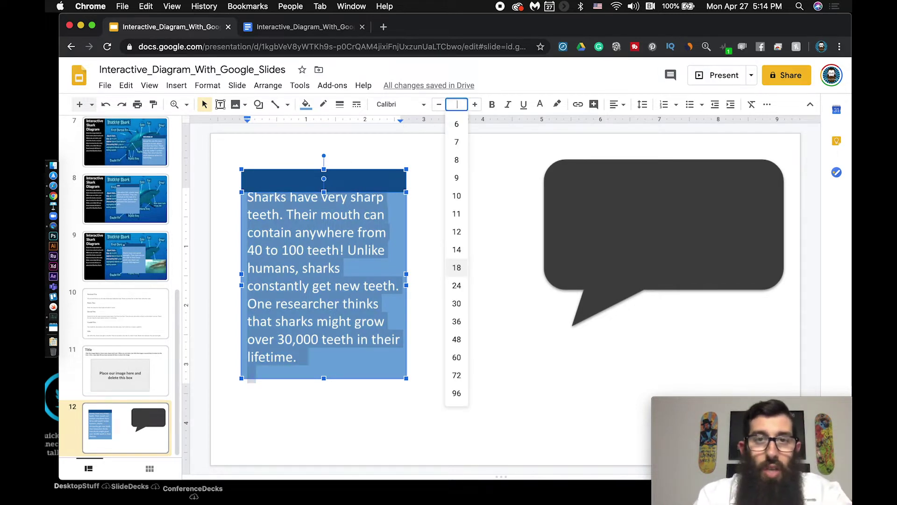
{"action": "type", "text": "17"}
{"action": "key", "text": "Return"}
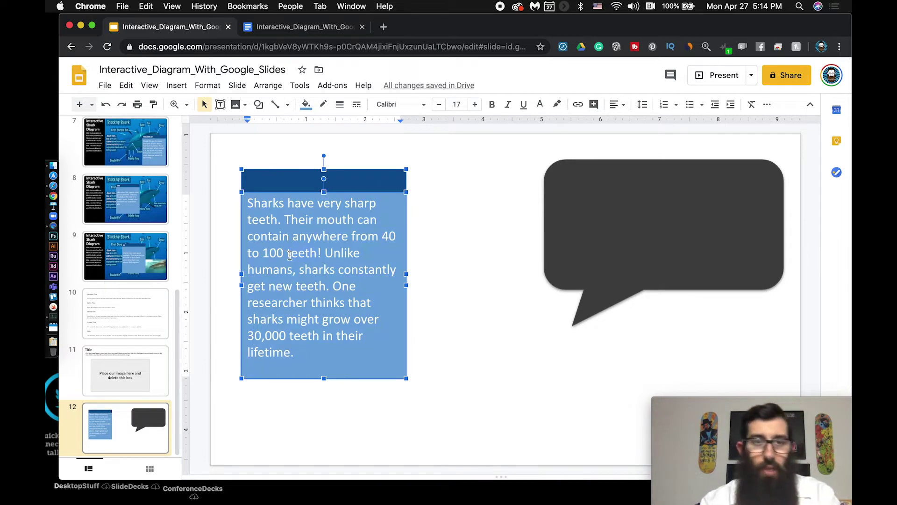
{"action": "key", "text": "BackSpace"}
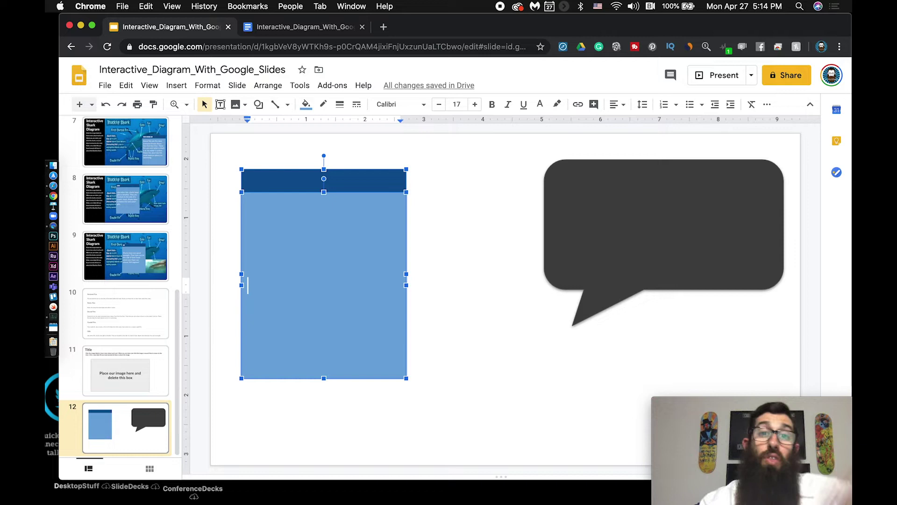
Step: Type test text 'dasdadfas' in the dark header box and enlarge it to size 24
{"action": "left_click", "coordinate": [290, 180]}
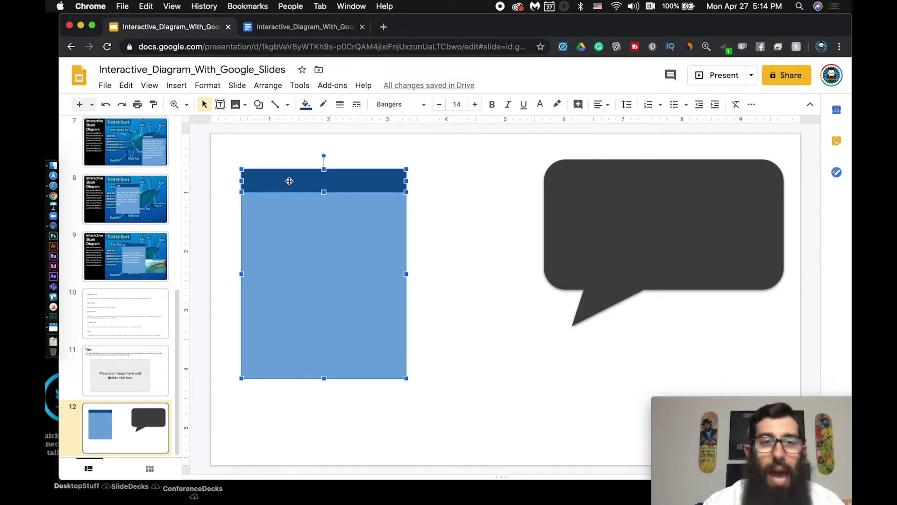
{"action": "left_click", "coordinate": [271, 186]}
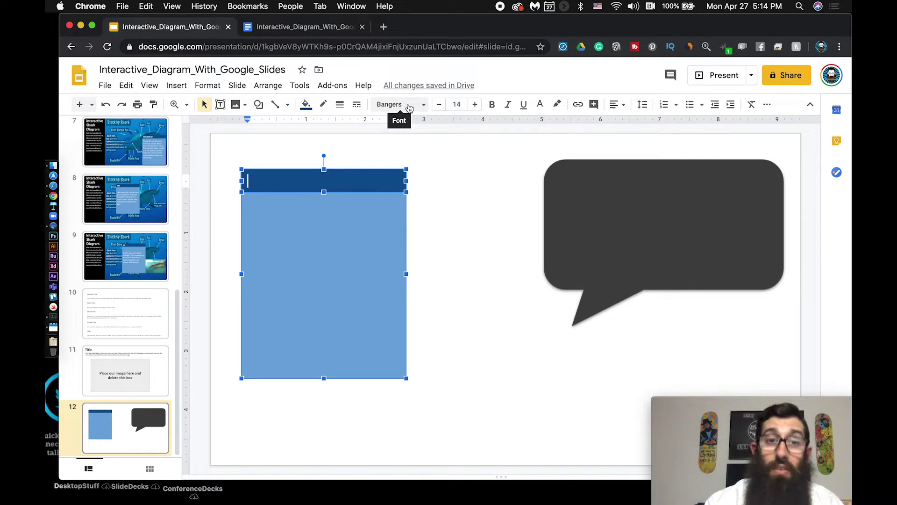
{"action": "type", "text": "dasdadfa"}
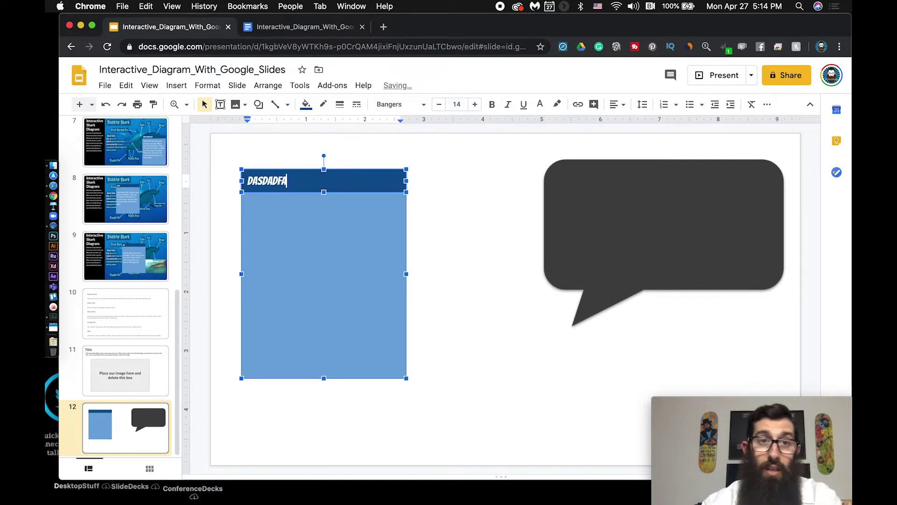
{"action": "type", "text": "s"}
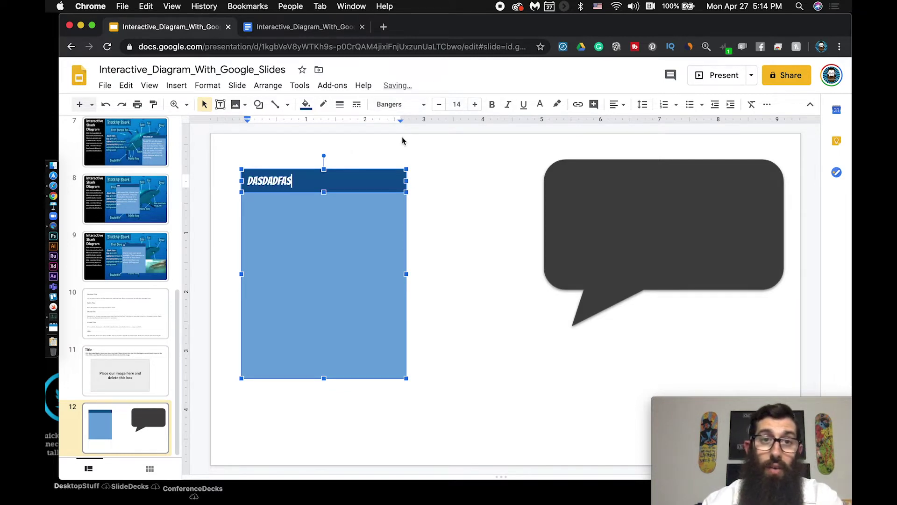
{"action": "left_click", "coordinate": [475, 105]}
{"action": "left_click", "coordinate": [475, 104]}
{"action": "left_click", "coordinate": [475, 105]}
{"action": "left_click", "coordinate": [475, 105]}
{"action": "left_click", "coordinate": [475, 104]}
{"action": "left_click", "coordinate": [475, 105]}
{"action": "left_click", "coordinate": [475, 105]}
{"action": "left_click", "coordinate": [475, 105]}
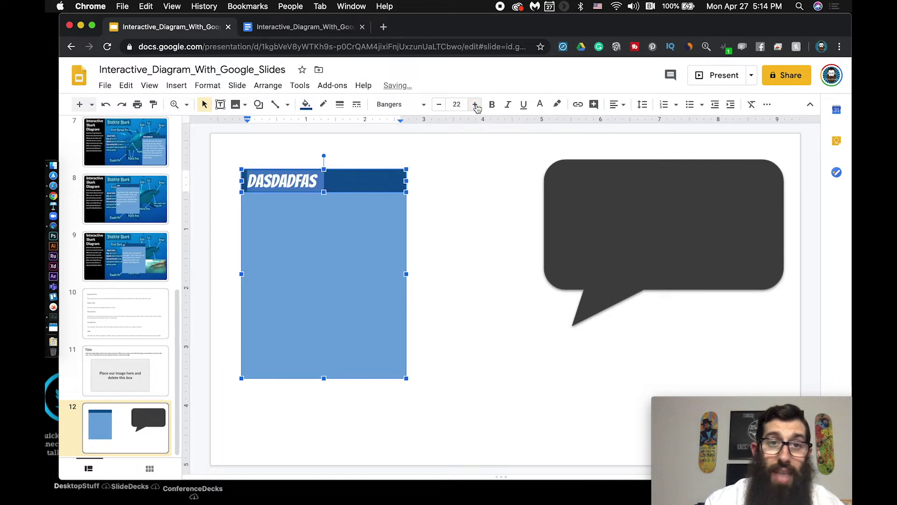
{"action": "left_click", "coordinate": [475, 105]}
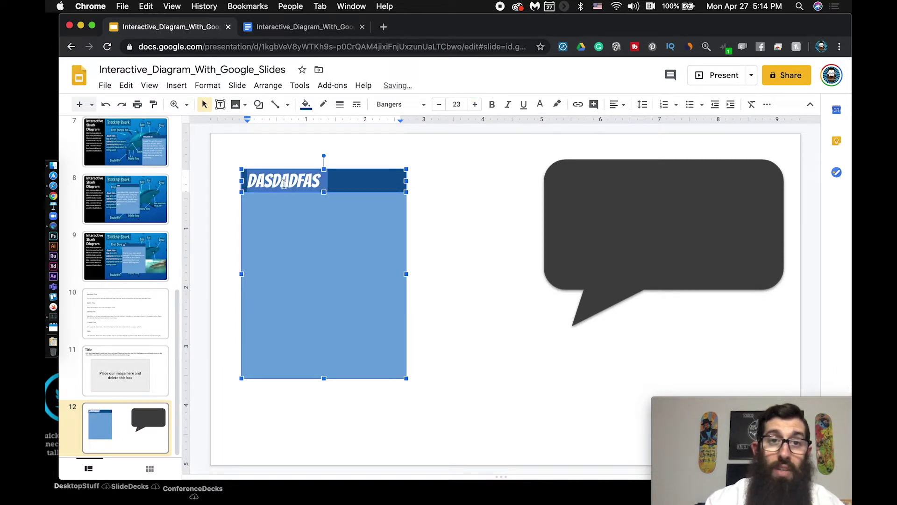
{"action": "left_click", "coordinate": [474, 104]}
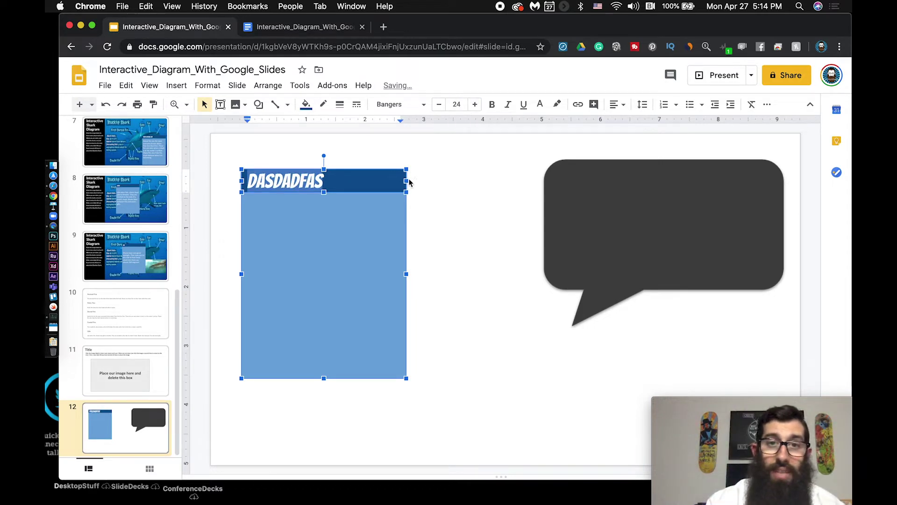
Step: Copy the Razor Sharp Teeth heading and paste it, matching style, into the header box
{"action": "left_click", "coordinate": [323, 27]}
{"action": "scroll", "coordinate": [353, 310], "scroll_direction": "up", "scroll_amount": 2}
{"action": "scroll", "coordinate": [353, 310], "scroll_direction": "up", "scroll_amount": 5}
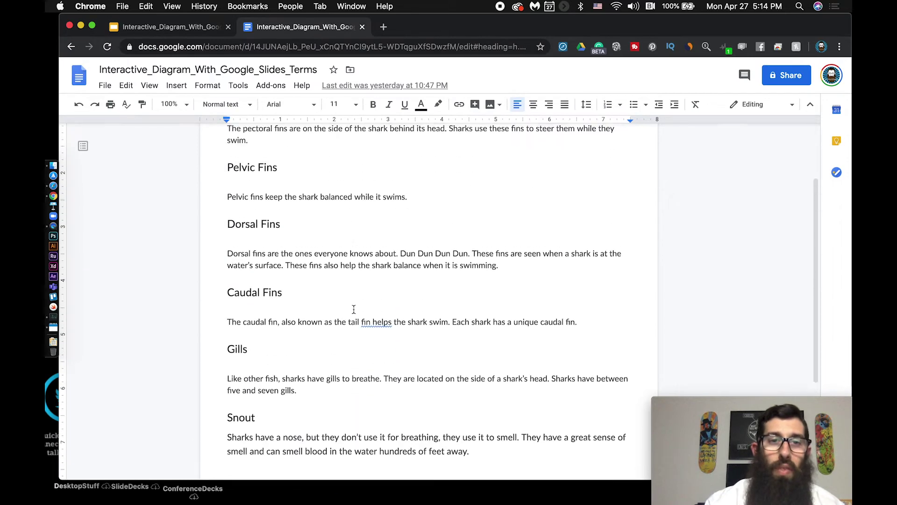
{"action": "scroll", "coordinate": [353, 310], "scroll_direction": "down", "scroll_amount": 7}
{"action": "left_click_drag", "start_coordinate": [225, 373], "coordinate": [368, 372]}
{"action": "key", "text": "super+c"}
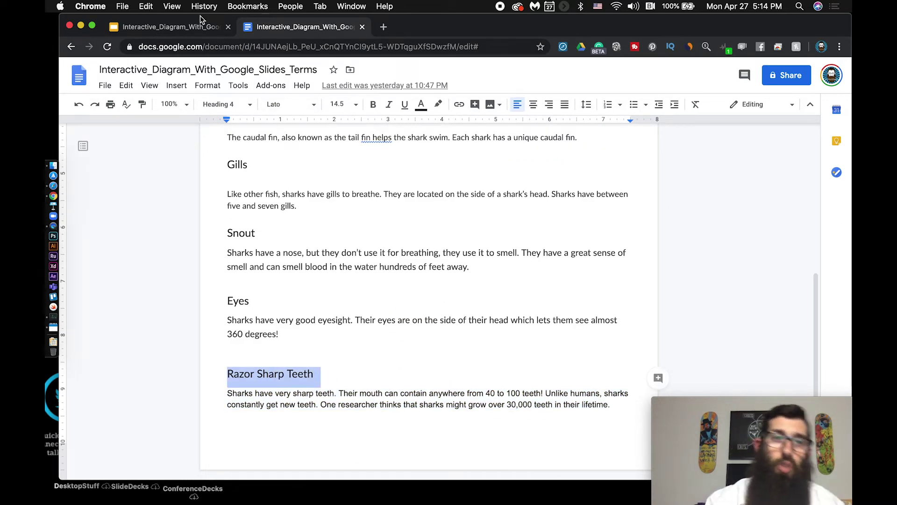
{"action": "left_click", "coordinate": [187, 27]}
{"action": "left_click", "coordinate": [295, 180]}
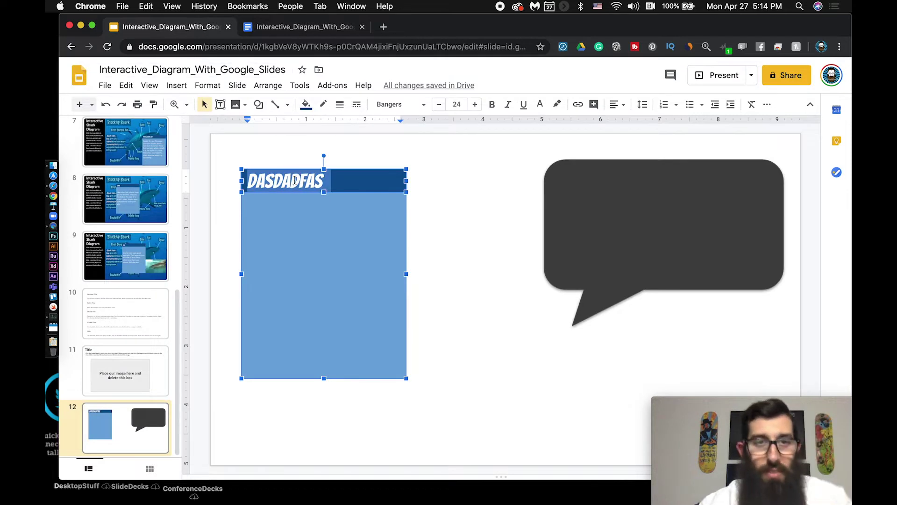
{"action": "key", "text": "super+v"}
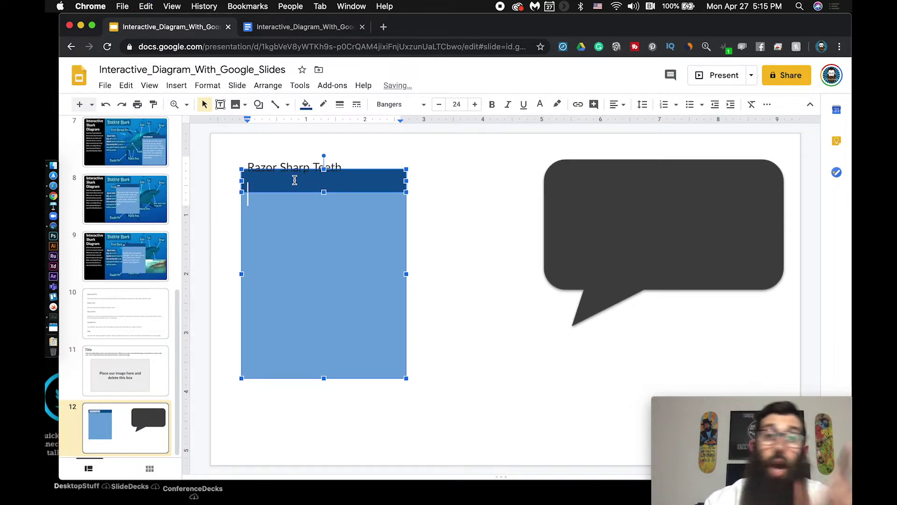
{"action": "key", "text": "super+a"}
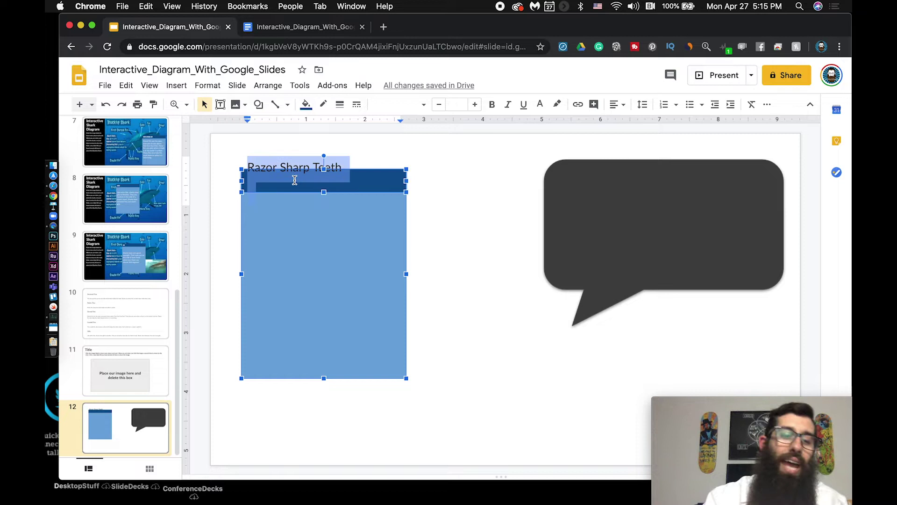
{"action": "key", "text": "super+z"}
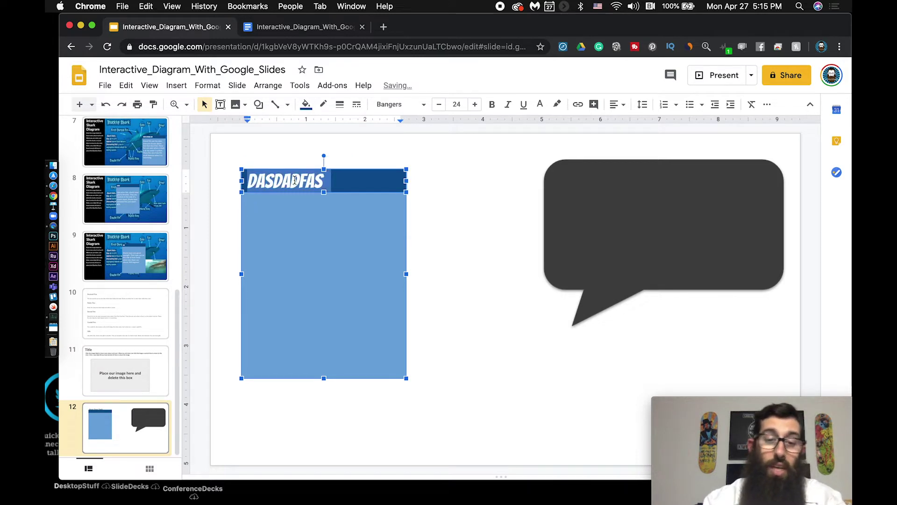
{"action": "key", "text": "super+z"}
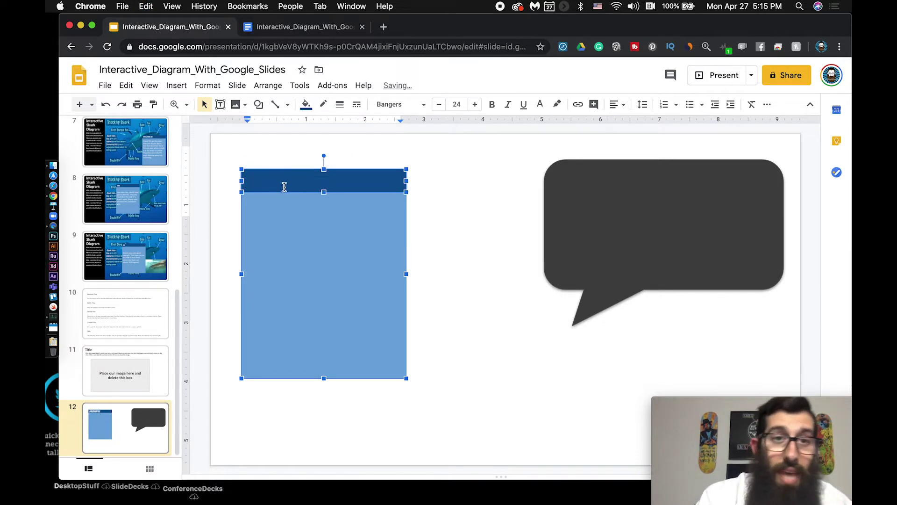
{"action": "key", "text": "super+shift+z"}
{"action": "key", "text": "super+shift+z"}
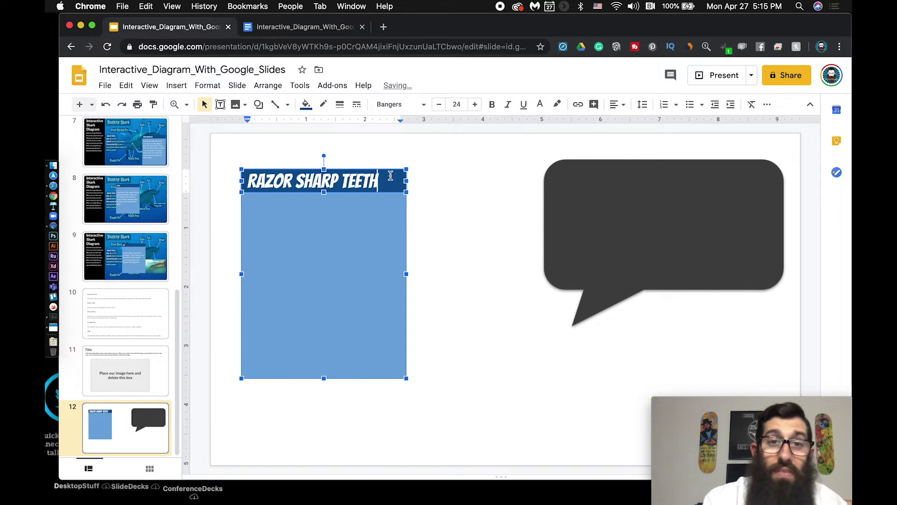
Step: Reselect the Razor Sharp Teeth heading in the terms document, then return to the slides
{"action": "left_click", "coordinate": [316, 28]}
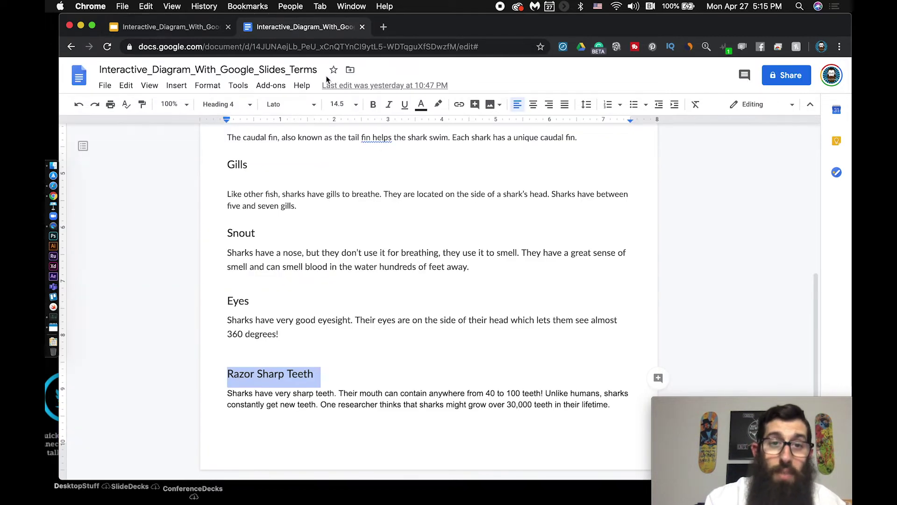
{"action": "left_click", "coordinate": [314, 375]}
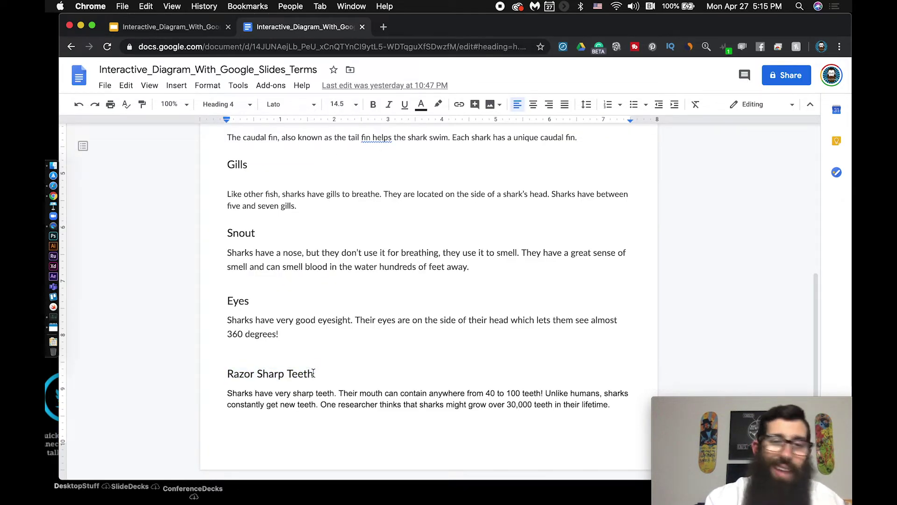
{"action": "left_click_drag", "start_coordinate": [314, 373], "coordinate": [370, 295]}
{"action": "left_click", "coordinate": [227, 373]}
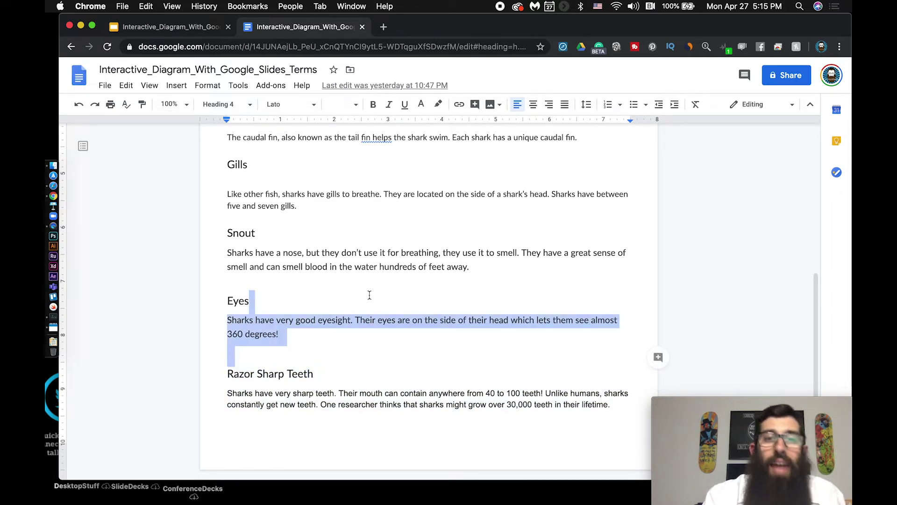
{"action": "left_click", "coordinate": [194, 28]}
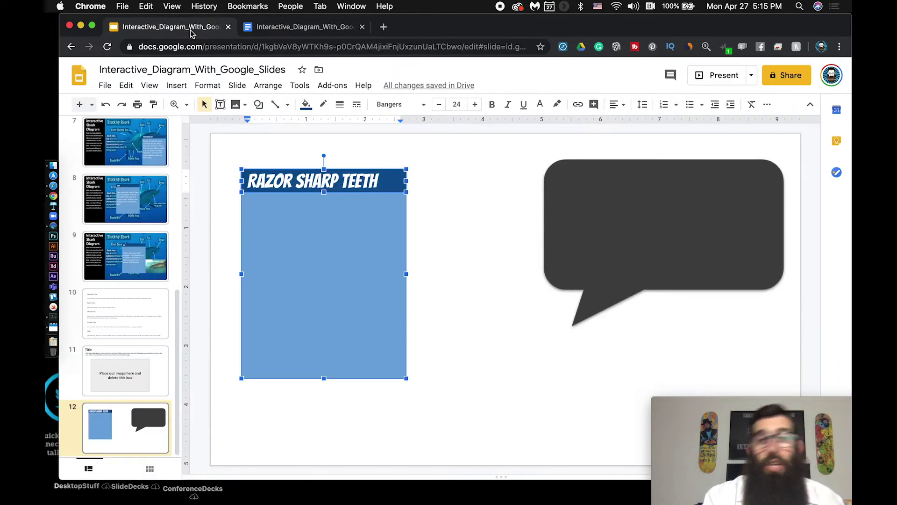
Step: Select the RAZOR SHARP TEETH line in the slide 12 header strip and delete it
{"action": "triple_click", "coordinate": [331, 182]}
{"action": "key", "text": "BackSpace"}
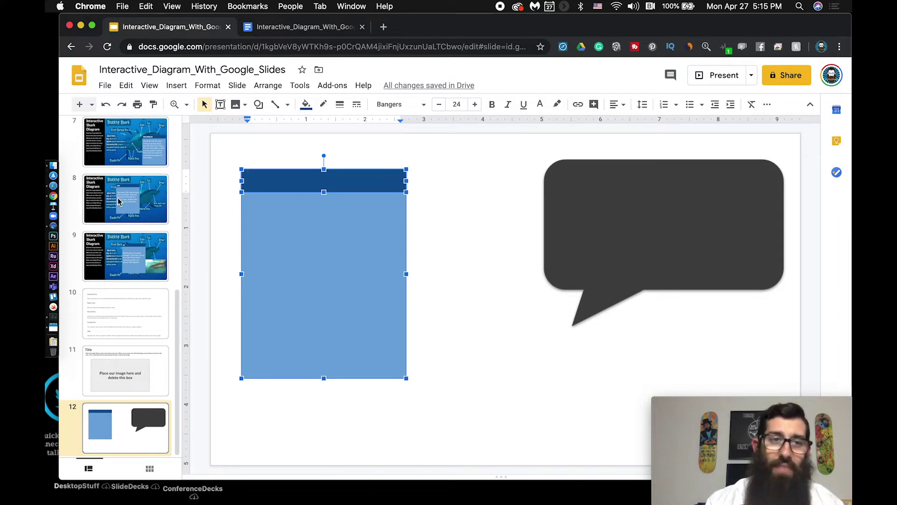
{"action": "scroll", "coordinate": [117, 201], "scroll_direction": "up", "scroll_amount": 10}
{"action": "left_click", "coordinate": [125, 146]}
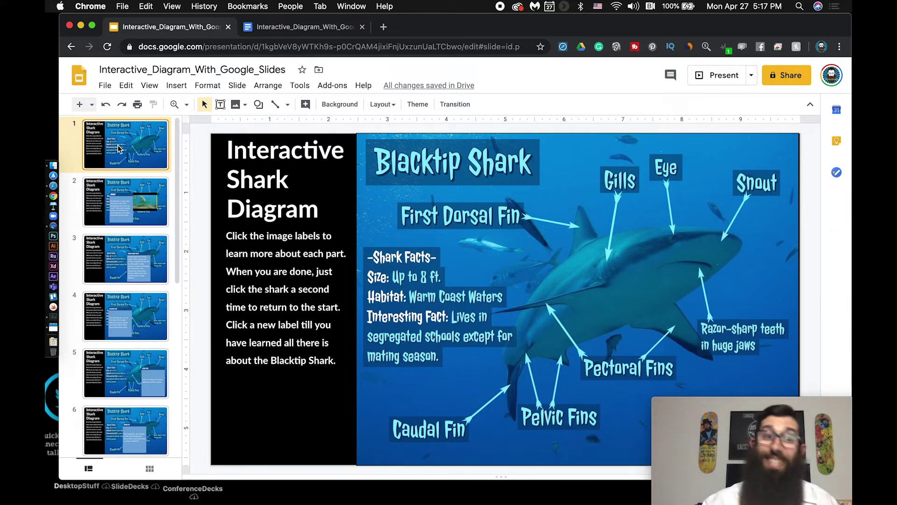
{"action": "left_click", "coordinate": [105, 201]}
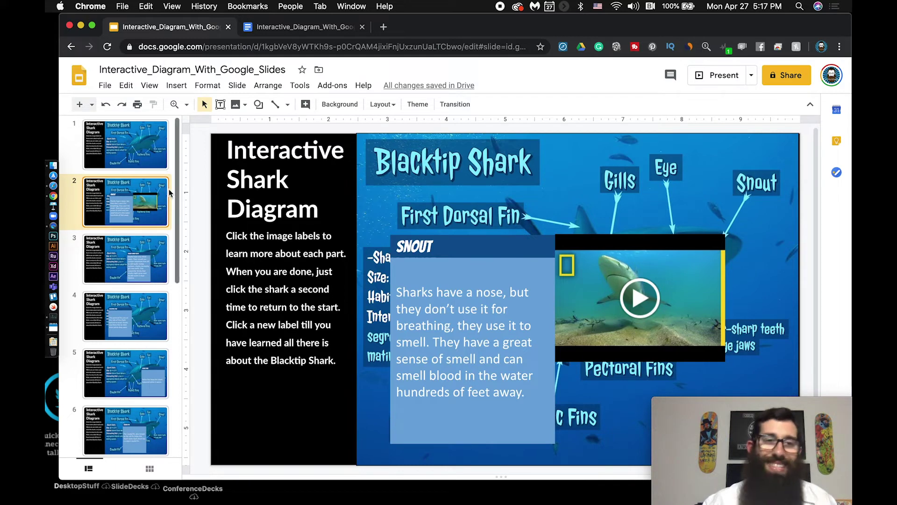
{"action": "left_click", "coordinate": [125, 140]}
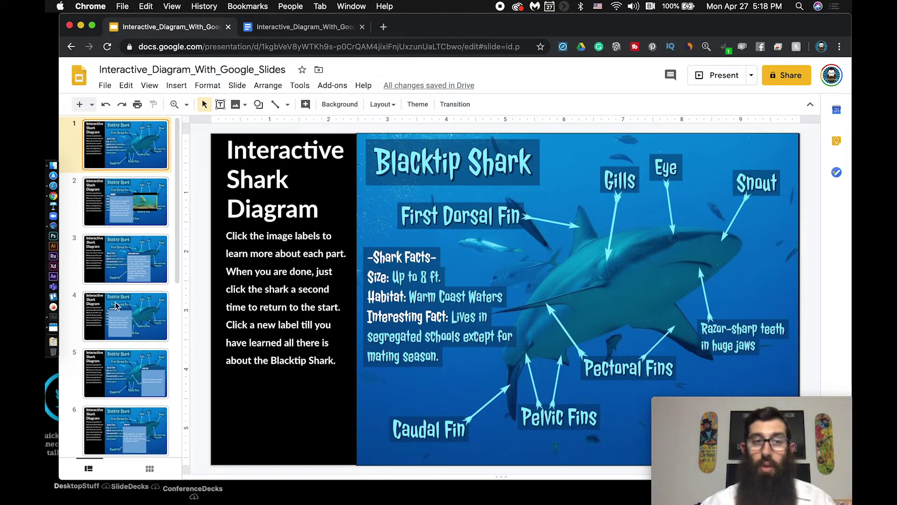
{"action": "scroll", "coordinate": [117, 306], "scroll_direction": "down", "scroll_amount": 1}
{"action": "scroll", "coordinate": [116, 306], "scroll_direction": "down", "scroll_amount": 10}
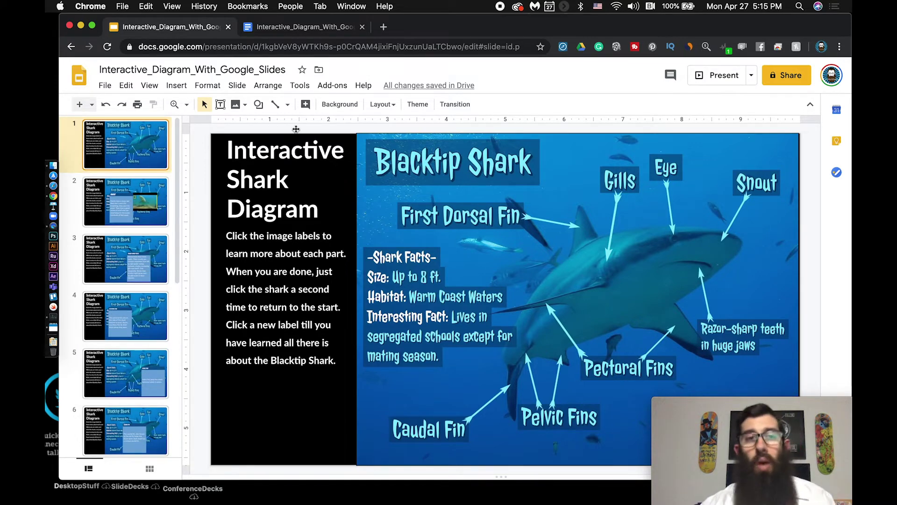
{"action": "left_click", "coordinate": [262, 105]}
{"action": "left_click", "coordinate": [260, 105]}
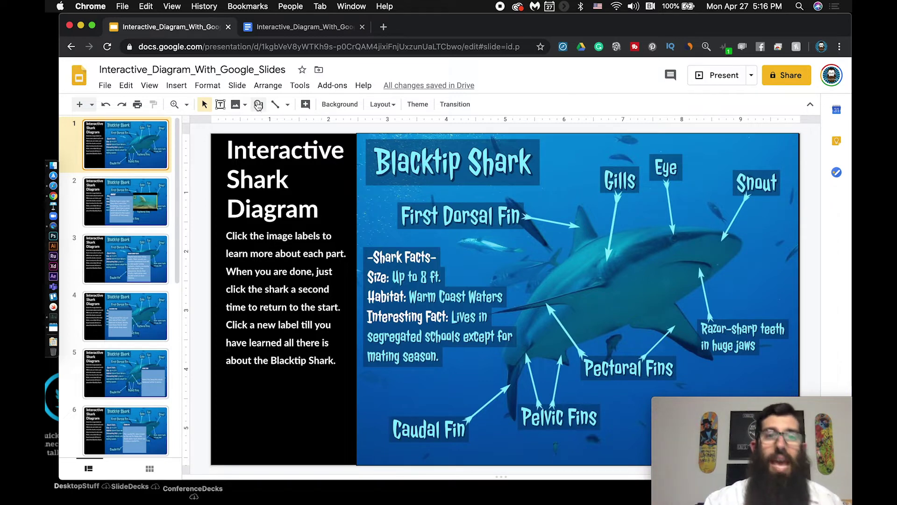
Step: Draw a rectangle over the First Dorsal Fin label on slide 1
{"action": "left_click", "coordinate": [260, 106]}
{"action": "mouse_move", "coordinate": [306, 135]}
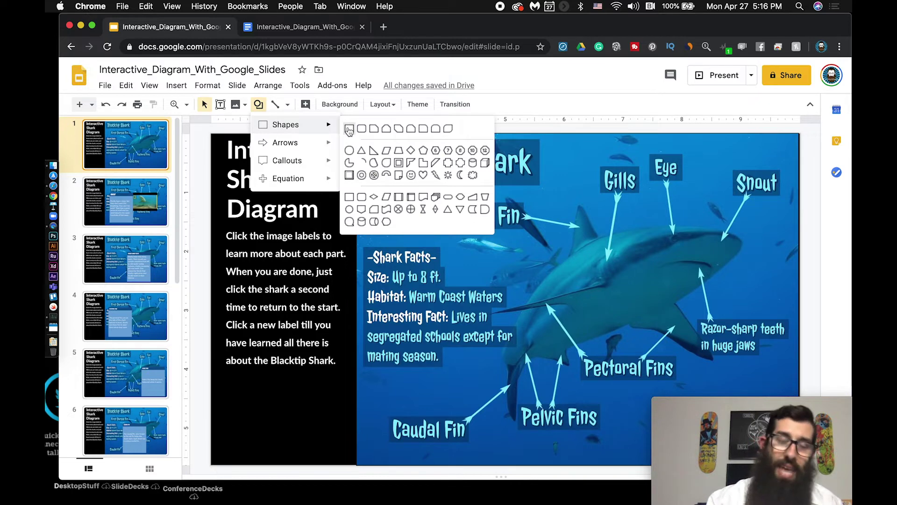
{"action": "left_click", "coordinate": [349, 129]}
{"action": "left_click_drag", "start_coordinate": [387, 191], "coordinate": [540, 237]}
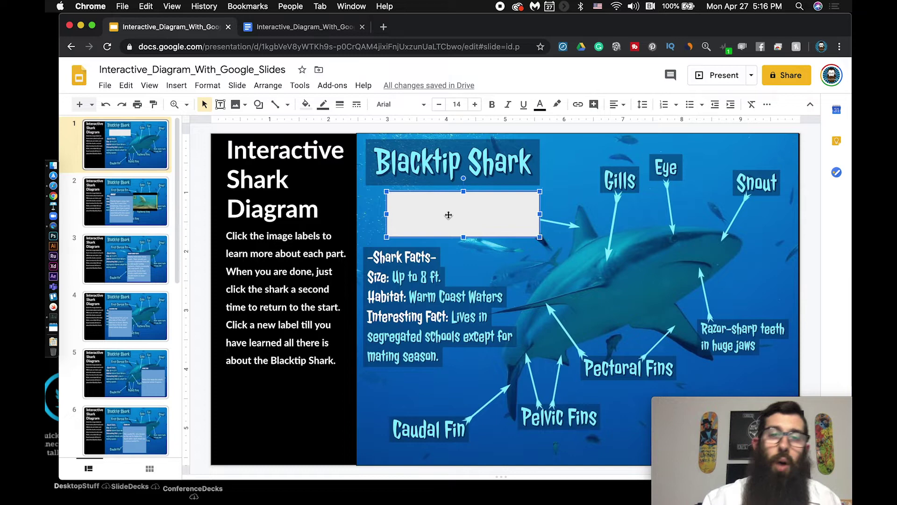
Step: Make the rectangle's fill and border transparent, then reselect the invisible box
{"action": "left_click", "coordinate": [305, 106]}
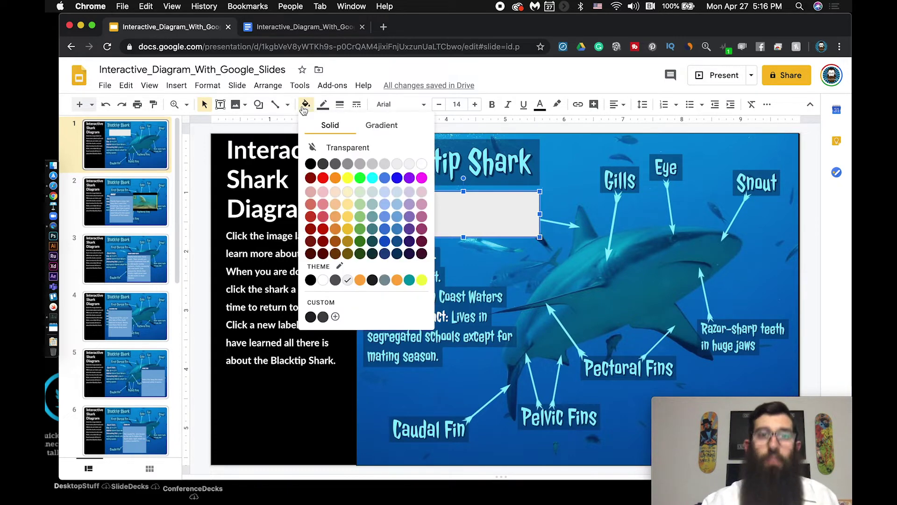
{"action": "left_click", "coordinate": [329, 148]}
{"action": "left_click", "coordinate": [324, 106]}
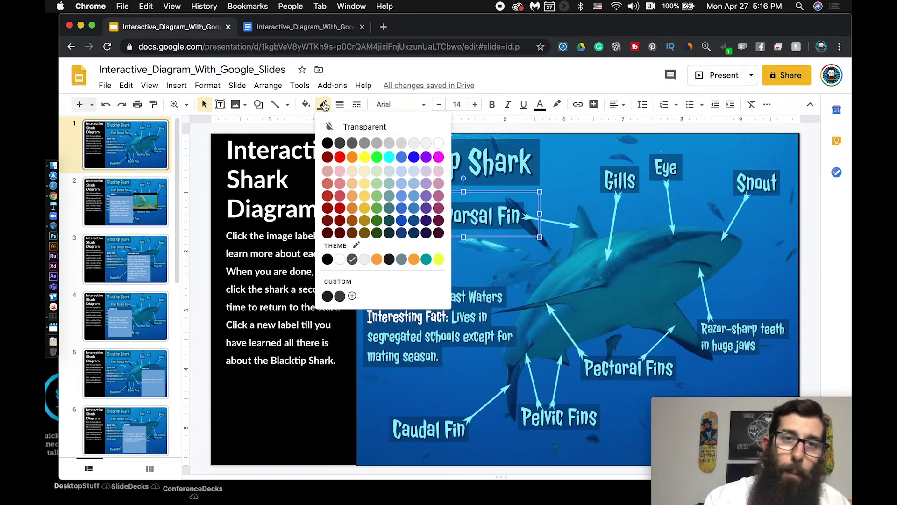
{"action": "left_click", "coordinate": [344, 125]}
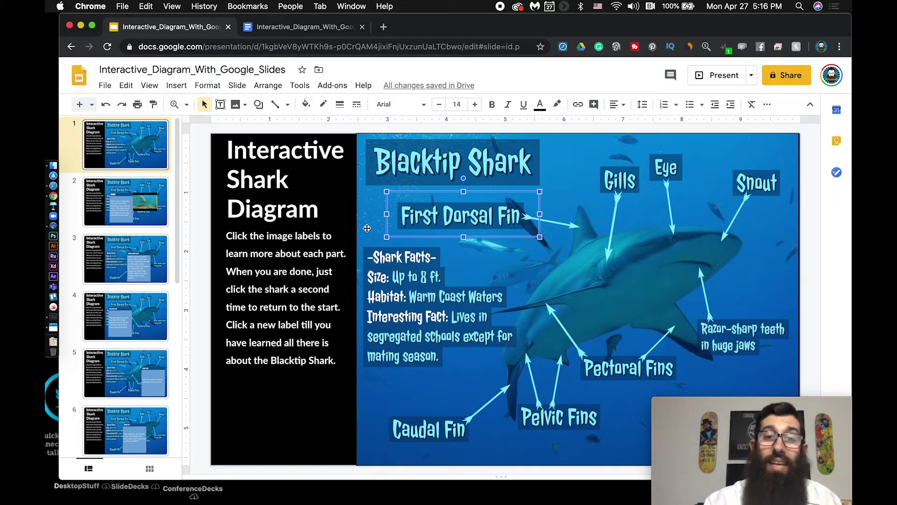
{"action": "left_click", "coordinate": [384, 226]}
{"action": "left_click", "coordinate": [390, 227]}
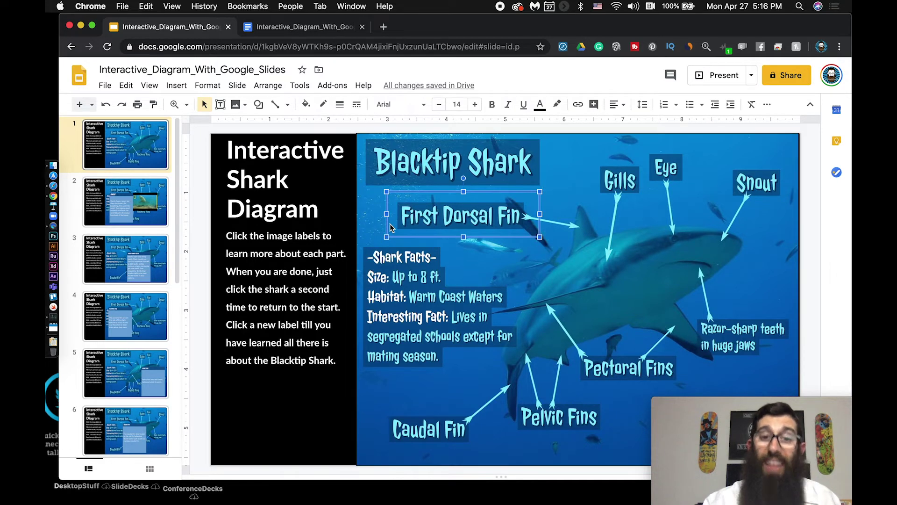
{"action": "left_click", "coordinate": [377, 225]}
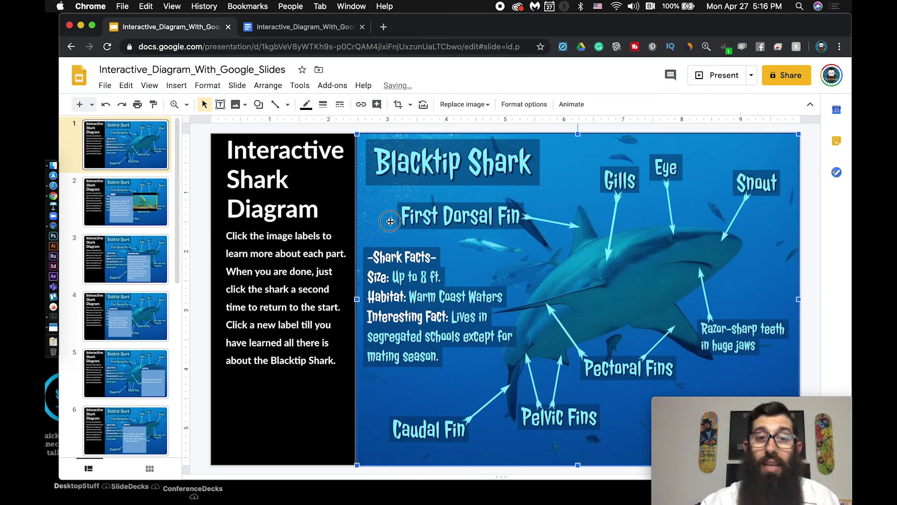
{"action": "left_click", "coordinate": [390, 221]}
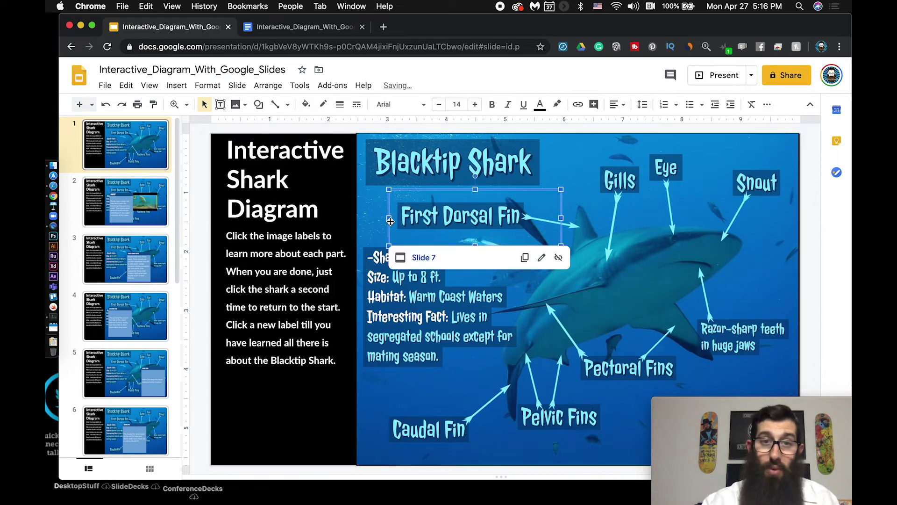
{"action": "left_click", "coordinate": [591, 171]}
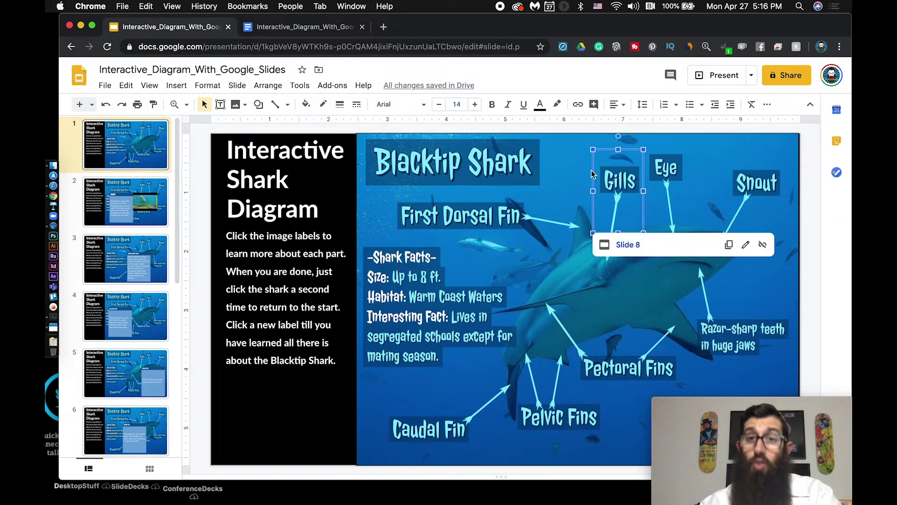
{"action": "key", "text": "super+a"}
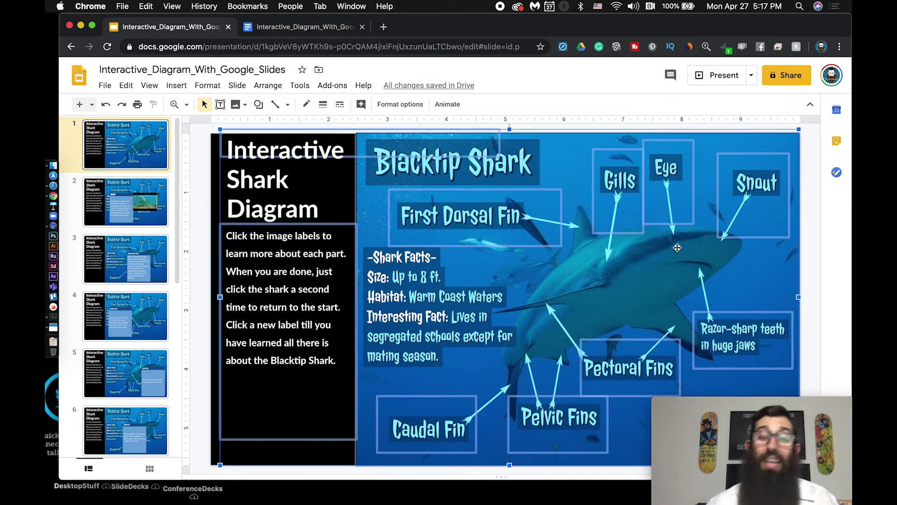
Step: Inspect the existing links on the Snout and Eye hotspots on slide 1
{"action": "left_click", "coordinate": [543, 187]}
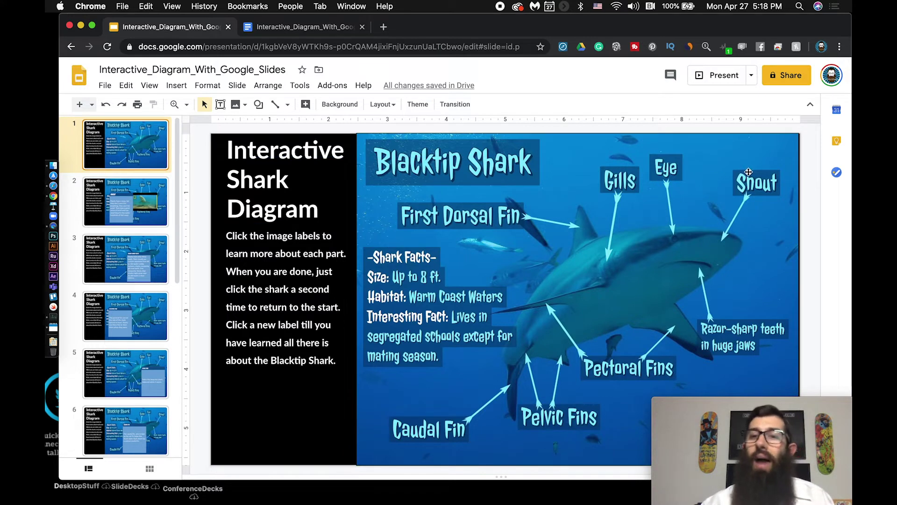
{"action": "left_click", "coordinate": [742, 168]}
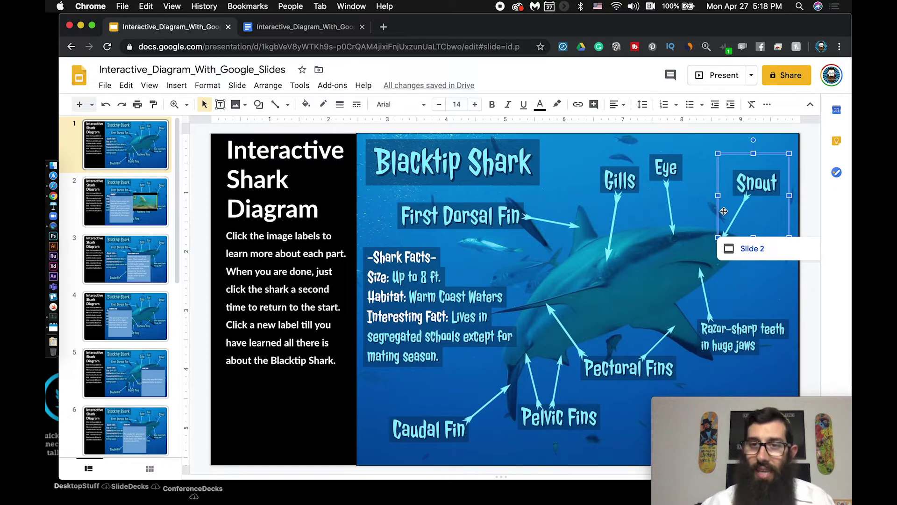
{"action": "left_click", "coordinate": [693, 163]}
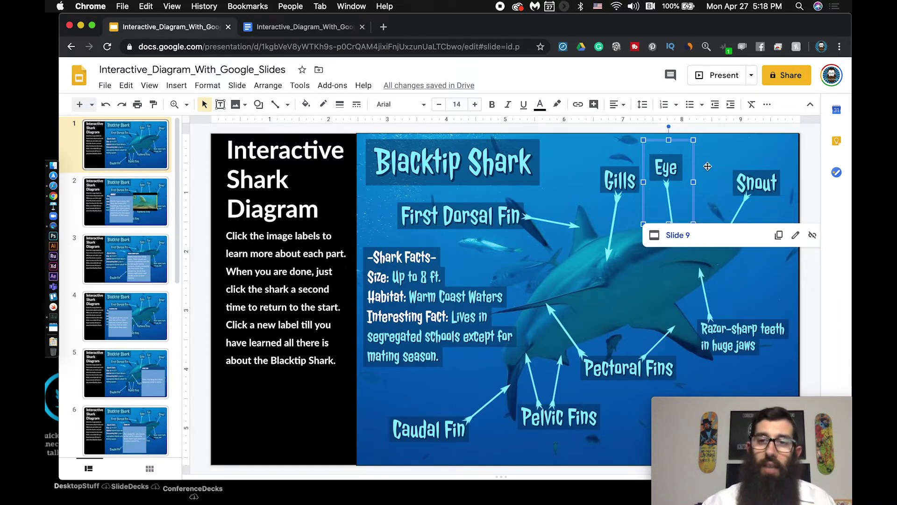
{"action": "left_click", "coordinate": [725, 200]}
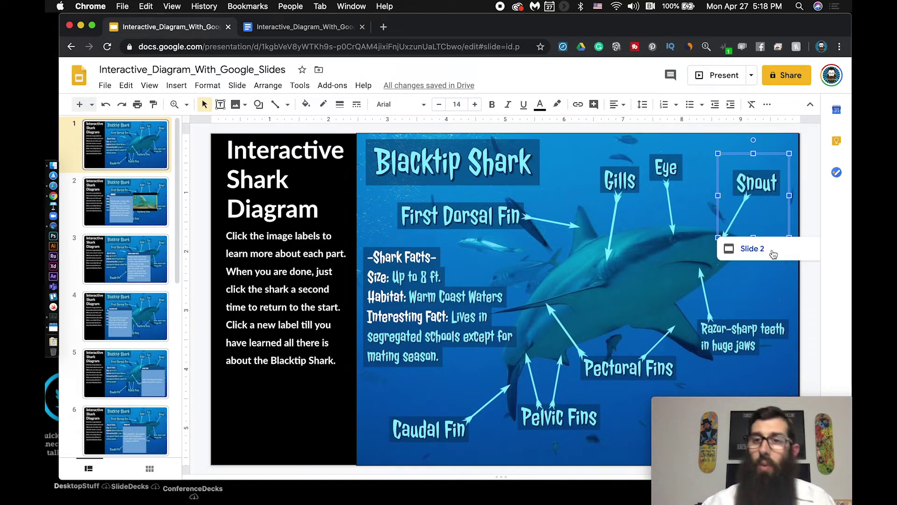
{"action": "right_click", "coordinate": [719, 209]}
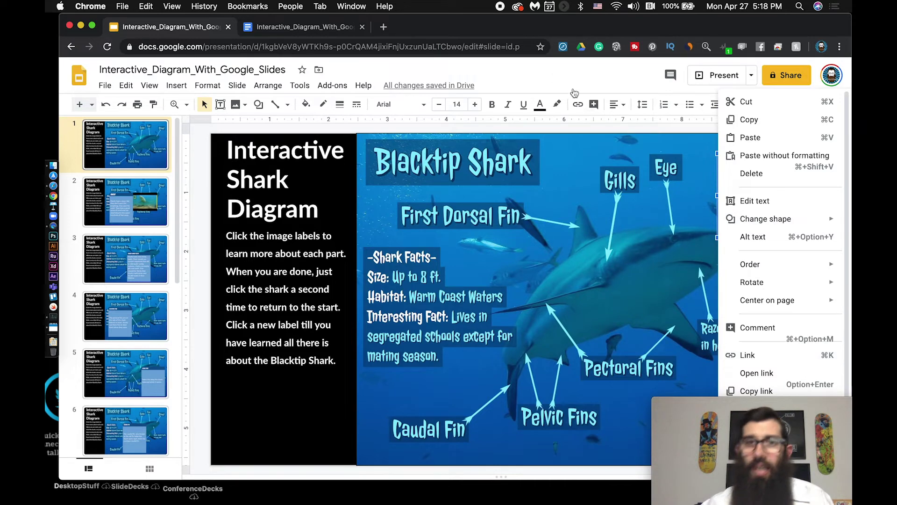
{"action": "left_click", "coordinate": [577, 76]}
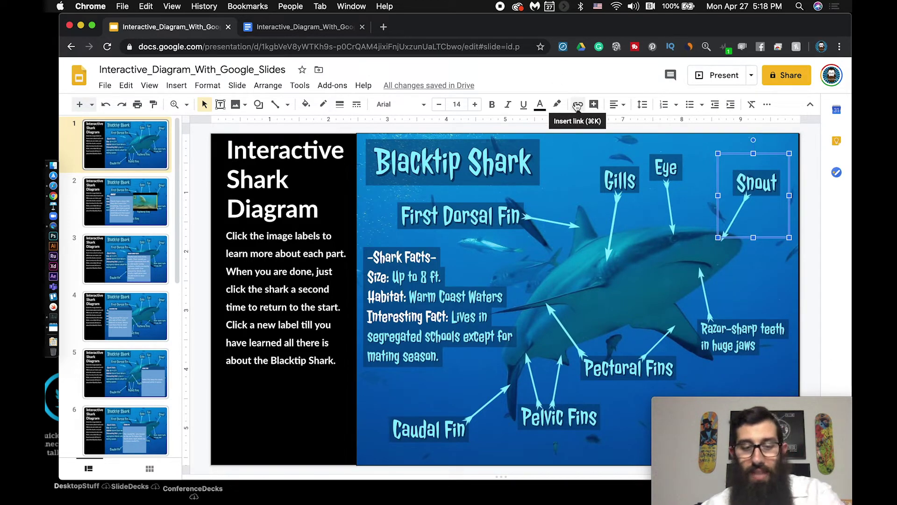
Step: Apply the Slide 2 link to the Snout hotspot, follow it, and return to slide 1
{"action": "left_click", "coordinate": [577, 105]}
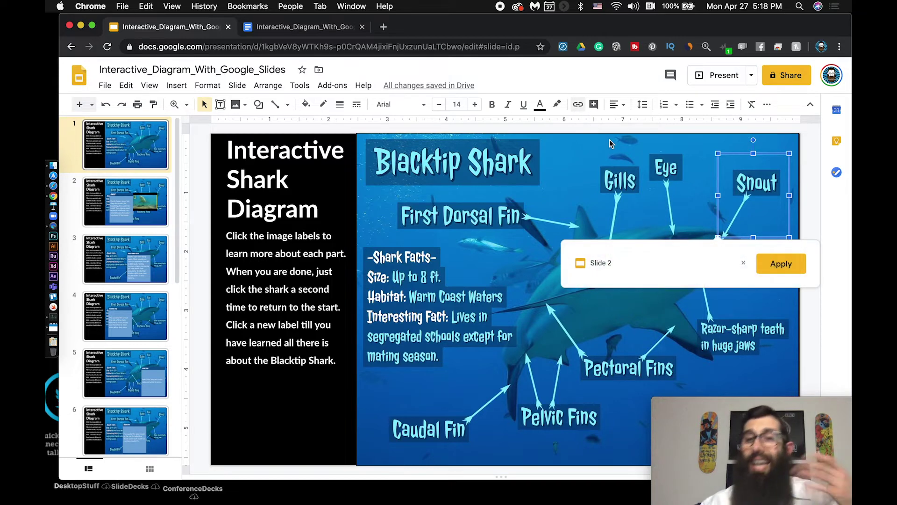
{"action": "left_click", "coordinate": [787, 258]}
{"action": "left_click", "coordinate": [859, 262]}
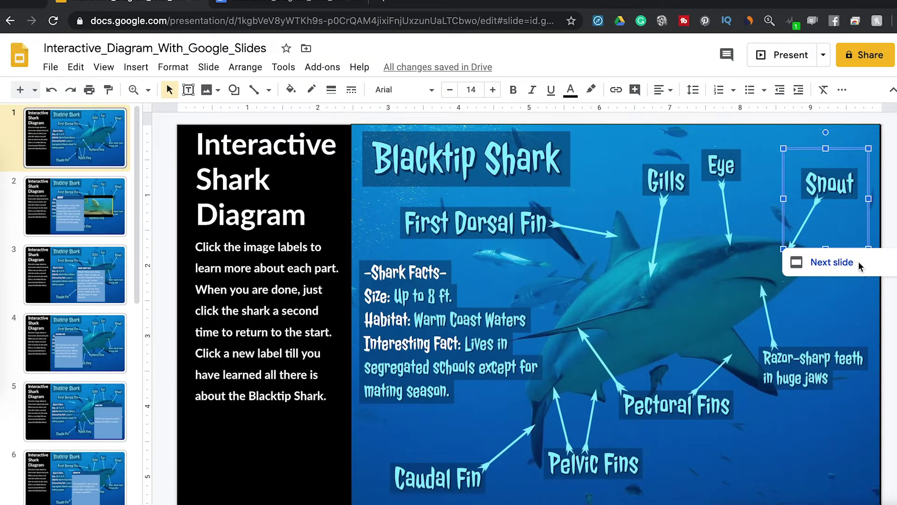
{"action": "left_click", "coordinate": [69, 141]}
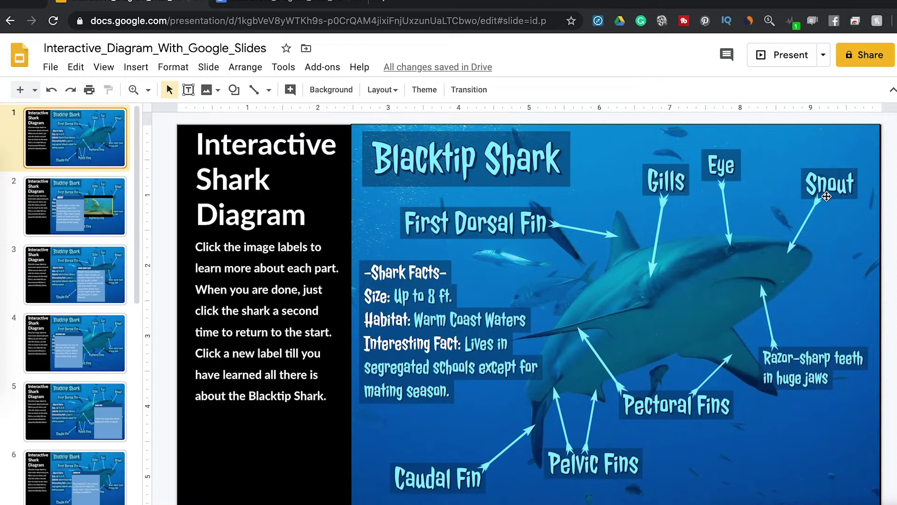
Step: Replace the Snout hotspot's Next Slide link with a link to Slide 2
{"action": "left_click", "coordinate": [850, 193]}
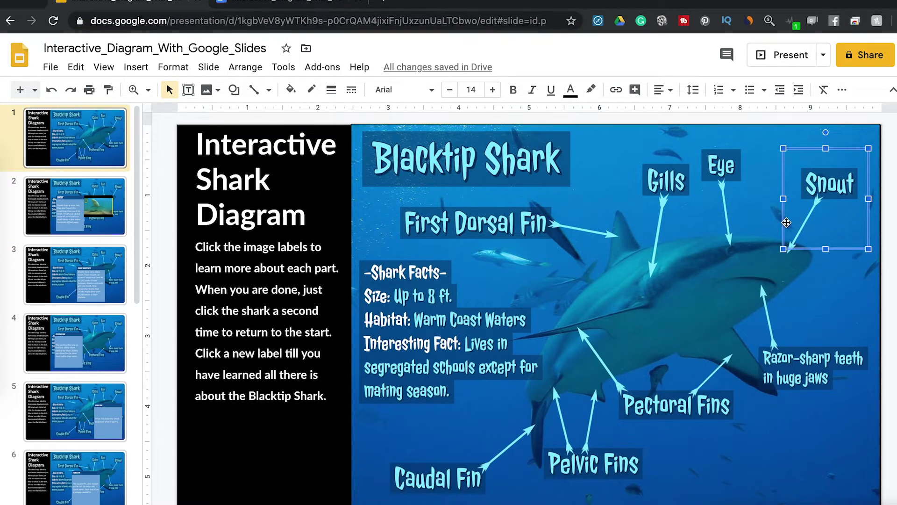
{"action": "key", "text": "ctrl+l"}
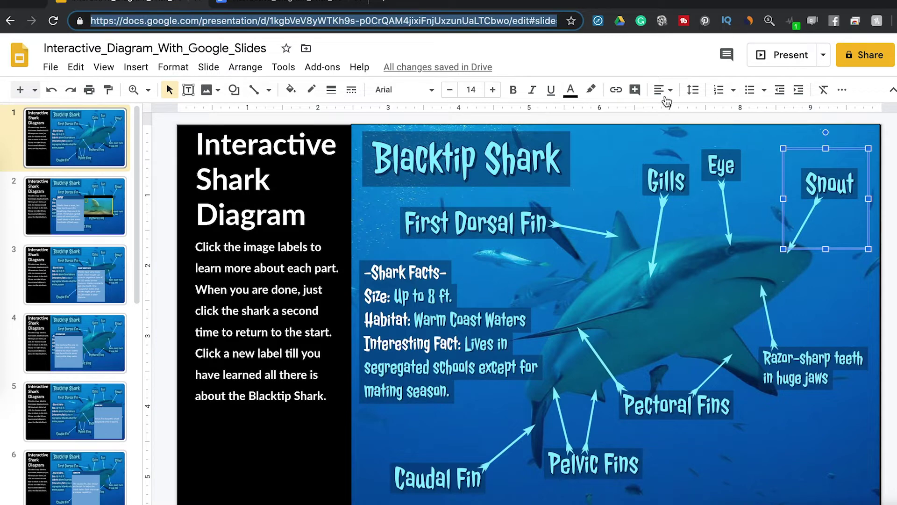
{"action": "left_click", "coordinate": [615, 90]}
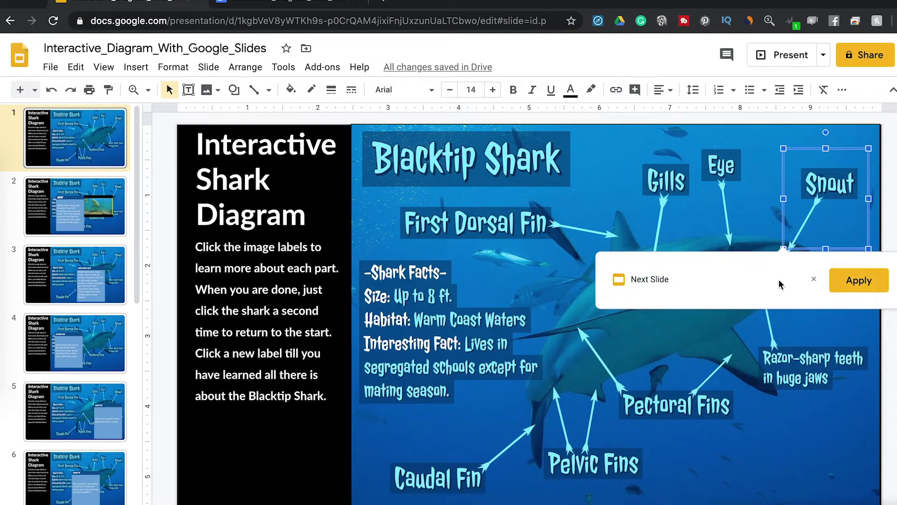
{"action": "left_click", "coordinate": [813, 279]}
{"action": "left_click", "coordinate": [727, 310]}
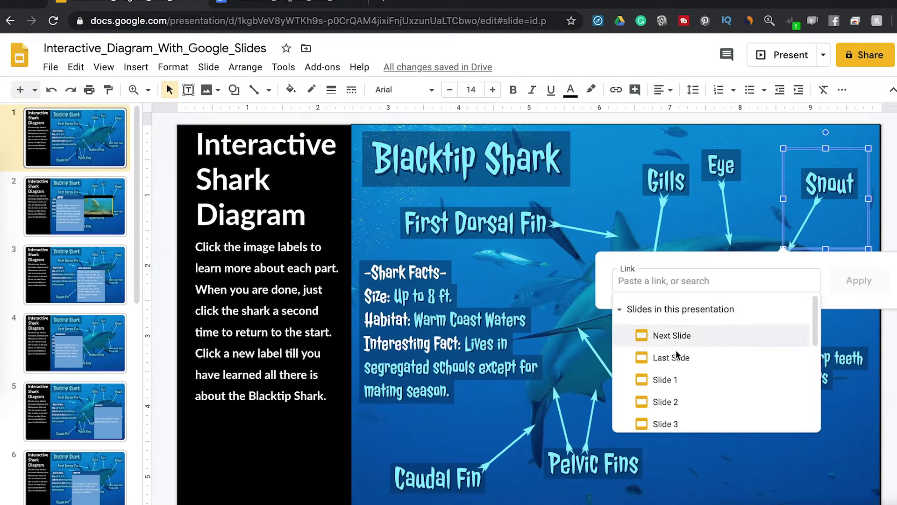
{"action": "left_click", "coordinate": [671, 402]}
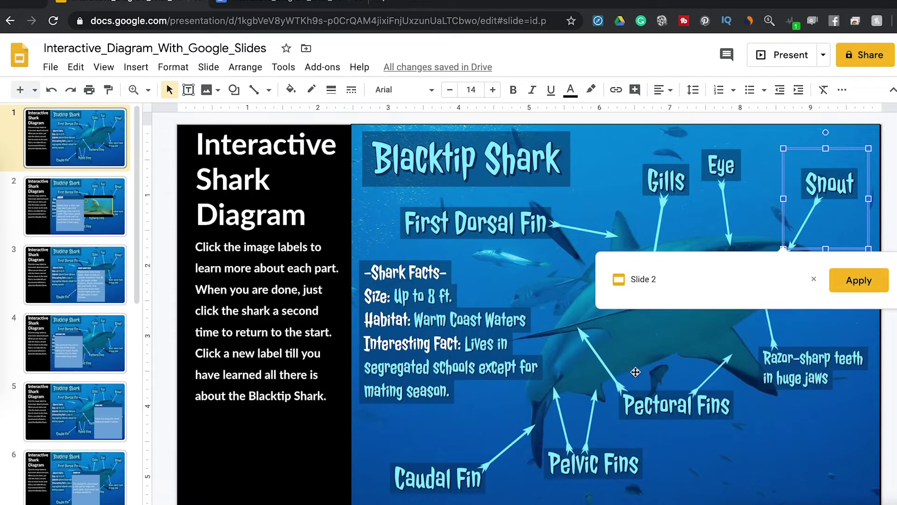
{"action": "left_click", "coordinate": [824, 430]}
{"action": "left_click", "coordinate": [806, 209]}
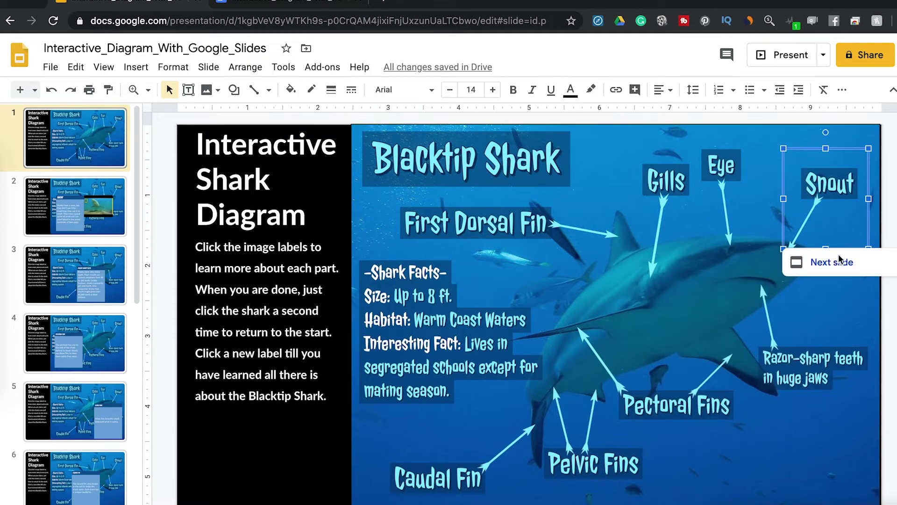
Step: Relink the Snout label from Next Slide to Slide 2 and apply it
{"action": "left_click", "coordinate": [865, 261]}
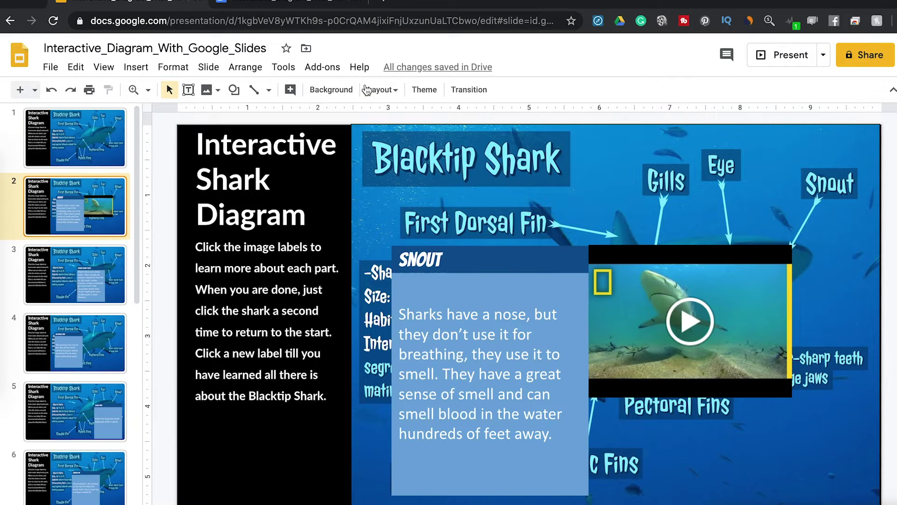
{"action": "left_click", "coordinate": [87, 125]}
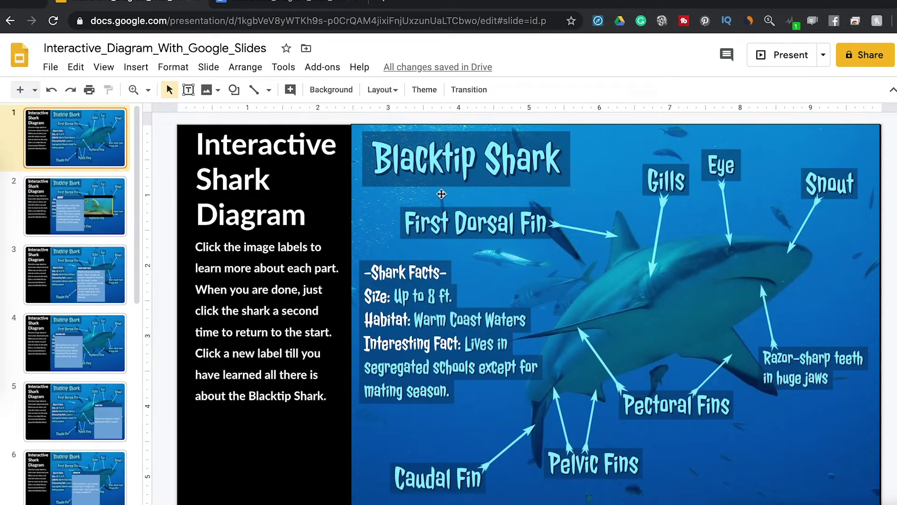
{"action": "left_click", "coordinate": [793, 175]}
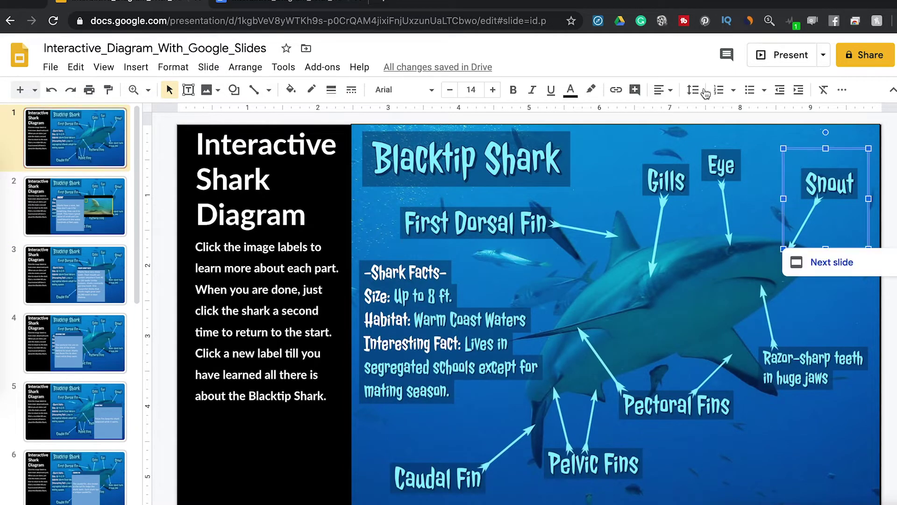
{"action": "left_click", "coordinate": [616, 89]}
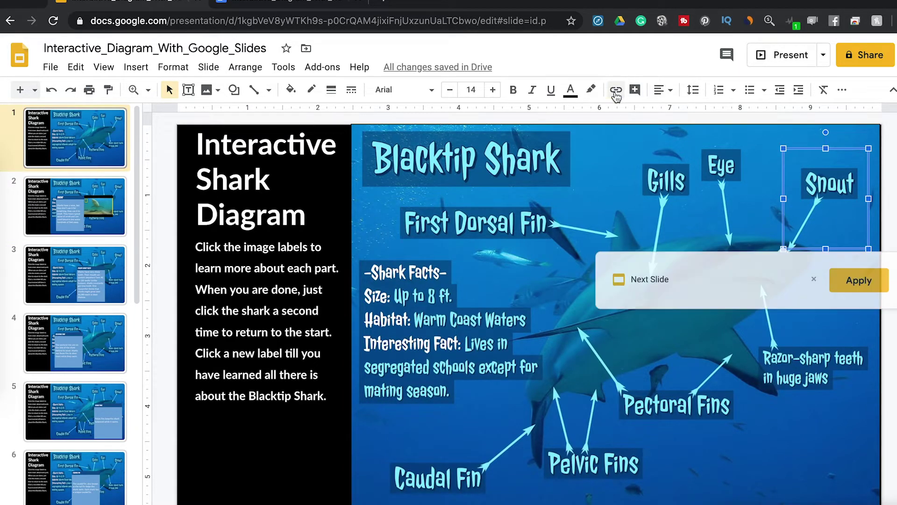
{"action": "left_click", "coordinate": [814, 278]}
{"action": "left_click", "coordinate": [748, 309]}
{"action": "left_click", "coordinate": [656, 404]}
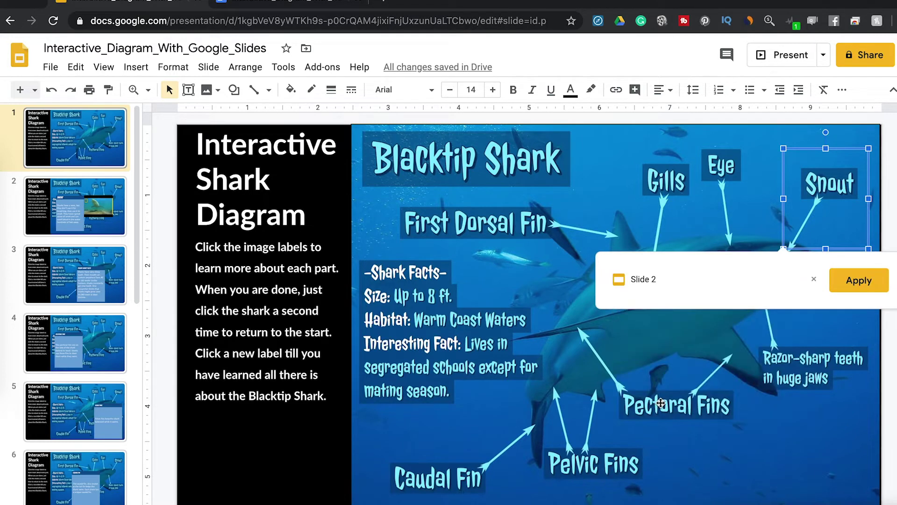
{"action": "left_click", "coordinate": [851, 281]}
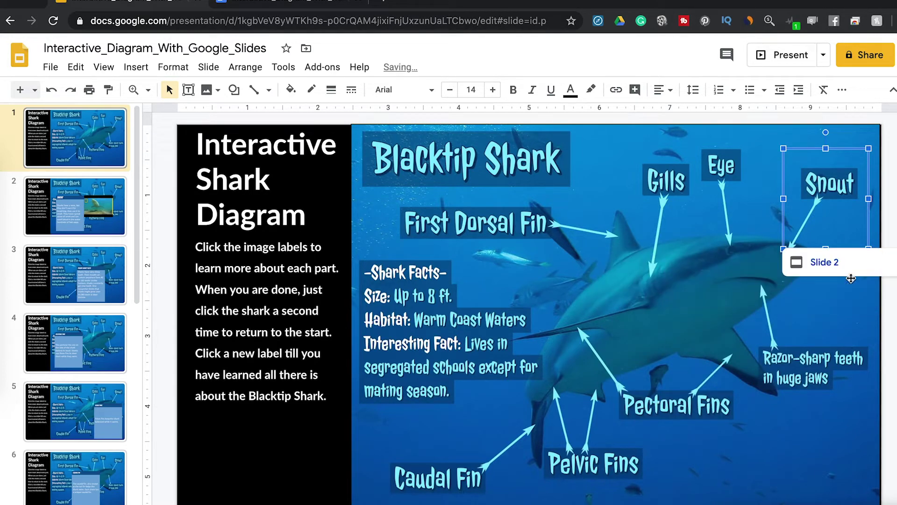
Step: Check the links on the Teeth, Pectoral, Pelvic, Caudal, Gills, Eye and Snout labels
{"action": "left_click", "coordinate": [797, 382]}
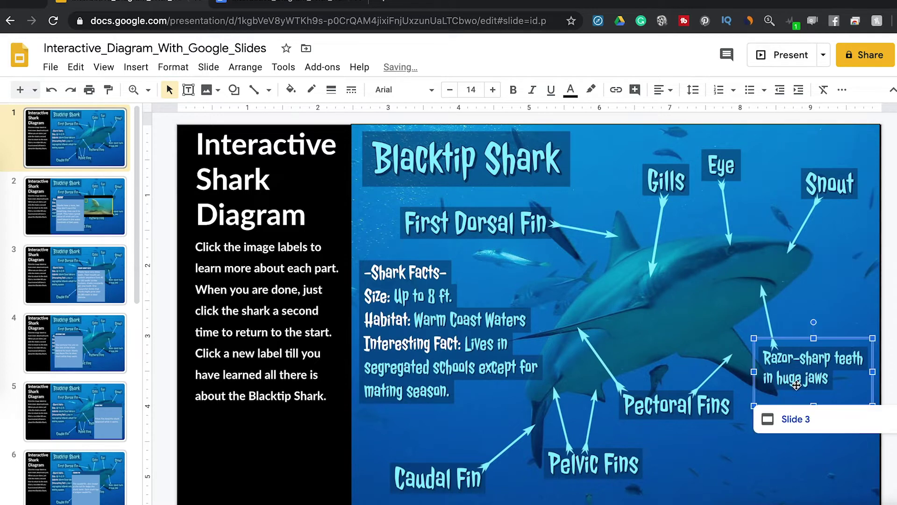
{"action": "left_click", "coordinate": [713, 411]}
{"action": "left_click", "coordinate": [595, 474]}
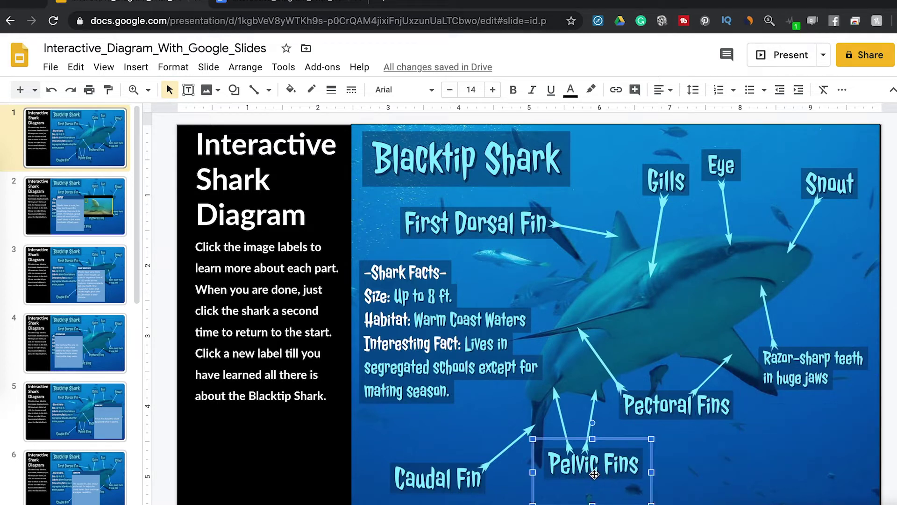
{"action": "left_click", "coordinate": [477, 488]}
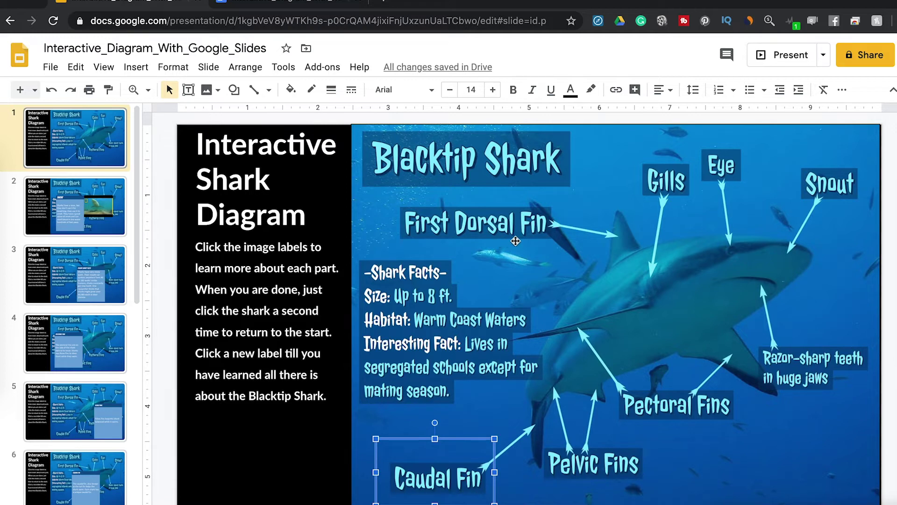
{"action": "left_click", "coordinate": [669, 189]}
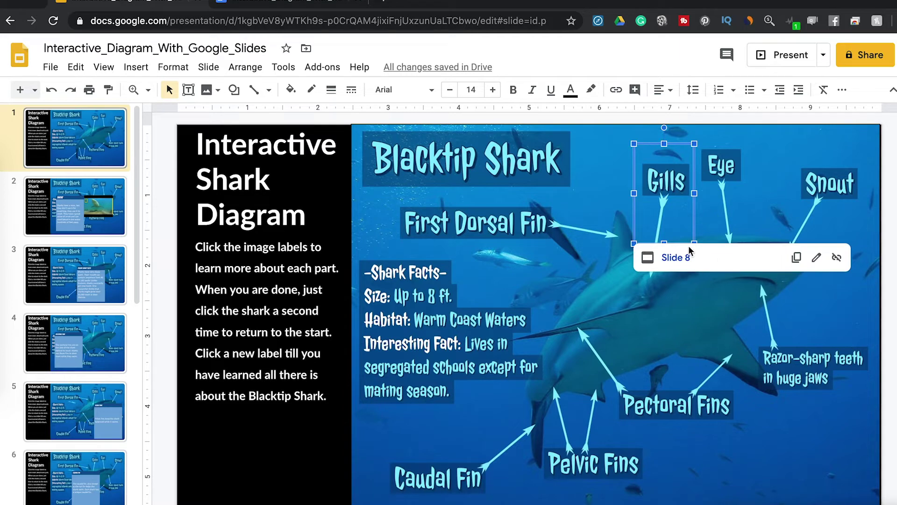
{"action": "scroll", "coordinate": [99, 416], "scroll_direction": "down", "scroll_amount": 7}
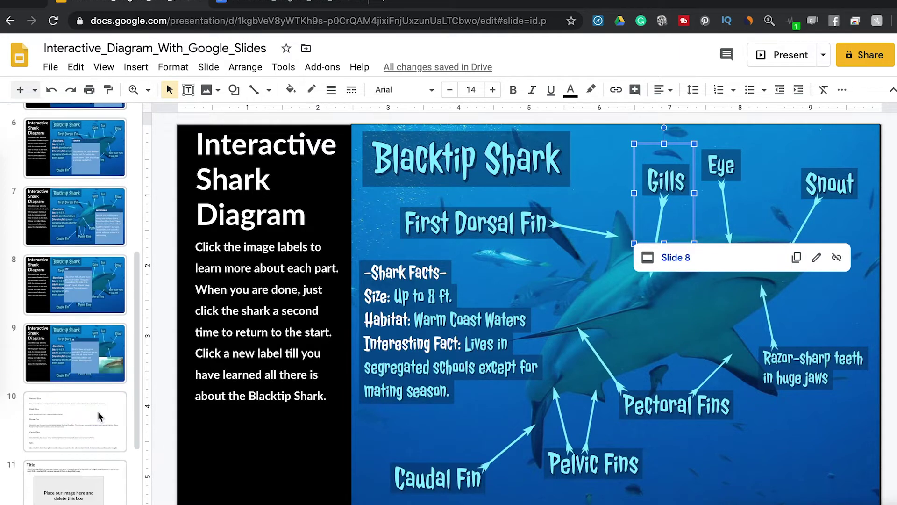
{"action": "scroll", "coordinate": [99, 416], "scroll_direction": "down", "scroll_amount": 2}
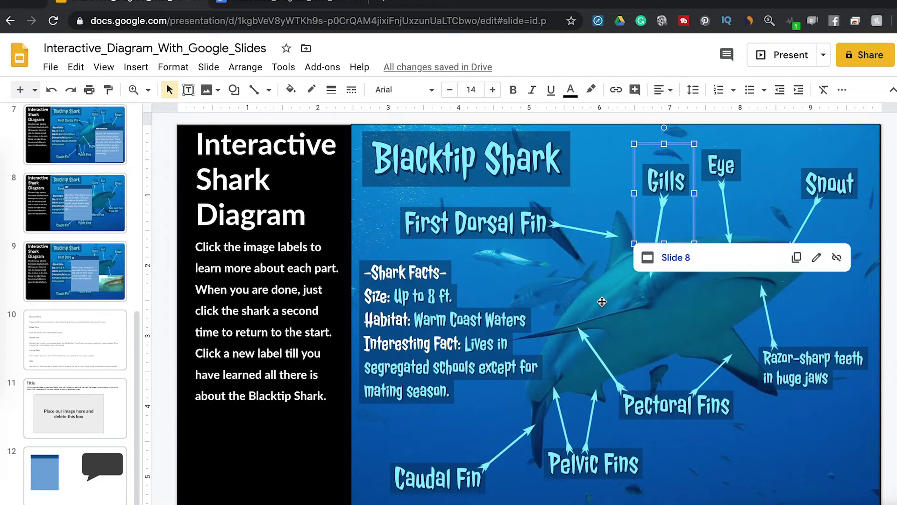
{"action": "scroll", "coordinate": [94, 145], "scroll_direction": "up", "scroll_amount": 9}
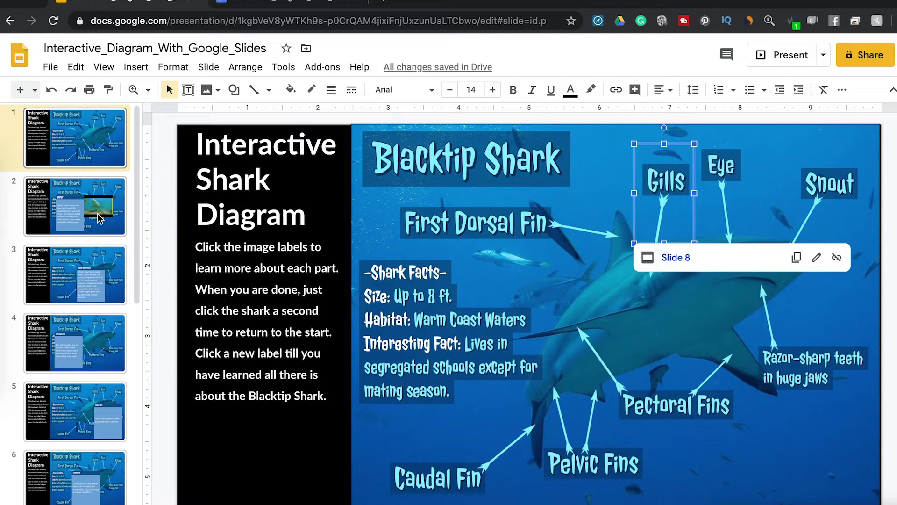
{"action": "left_click", "coordinate": [729, 183]}
{"action": "left_click", "coordinate": [847, 190]}
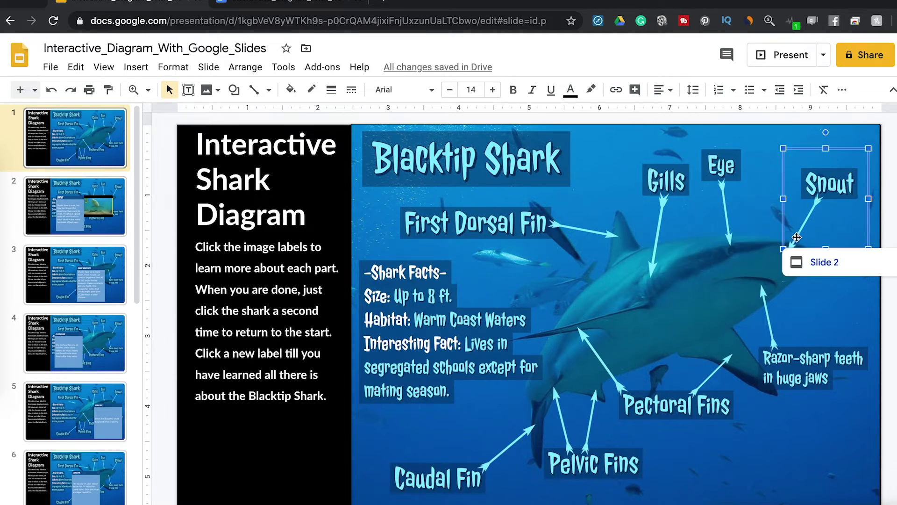
Step: Recheck the Teeth and Pectoral Fins links, then go to slide 2 with the Snout info
{"action": "left_click", "coordinate": [813, 373]}
{"action": "left_click", "coordinate": [680, 409]}
{"action": "left_click", "coordinate": [815, 186]}
{"action": "left_click", "coordinate": [66, 203]}
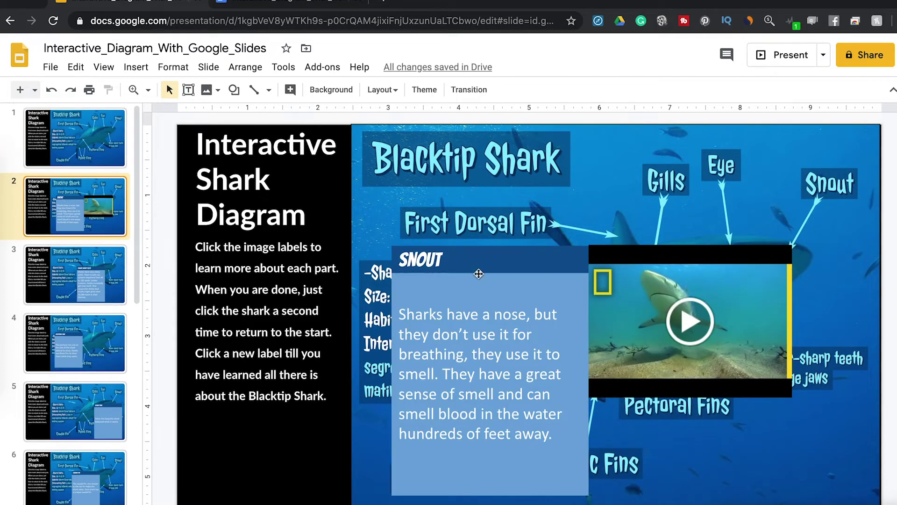
Step: Go to slide 12 and inspect the tall blue box
{"action": "scroll", "coordinate": [56, 299], "scroll_direction": "down", "scroll_amount": 1}
{"action": "scroll", "coordinate": [56, 299], "scroll_direction": "down", "scroll_amount": 5}
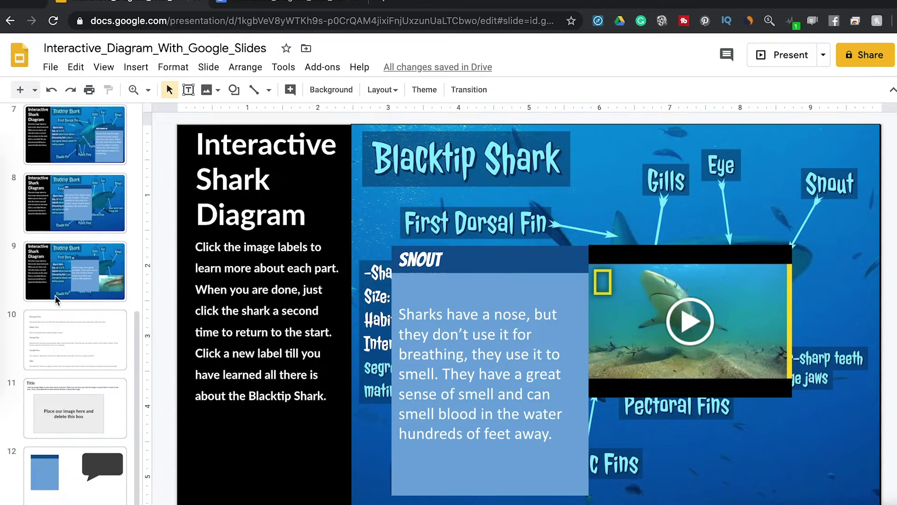
{"action": "left_click", "coordinate": [56, 467]}
{"action": "left_click", "coordinate": [296, 233]}
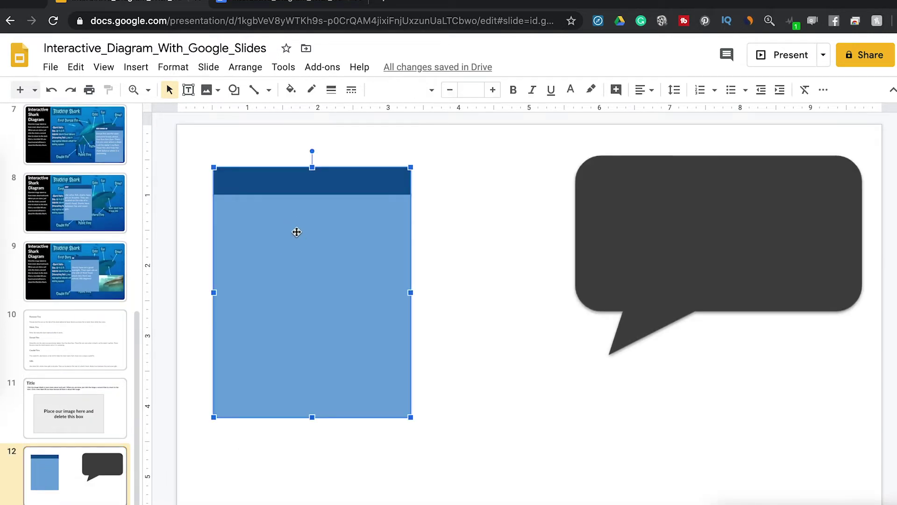
{"action": "right_click", "coordinate": [358, 192]}
{"action": "left_click", "coordinate": [356, 190]}
{"action": "left_click", "coordinate": [440, 184]}
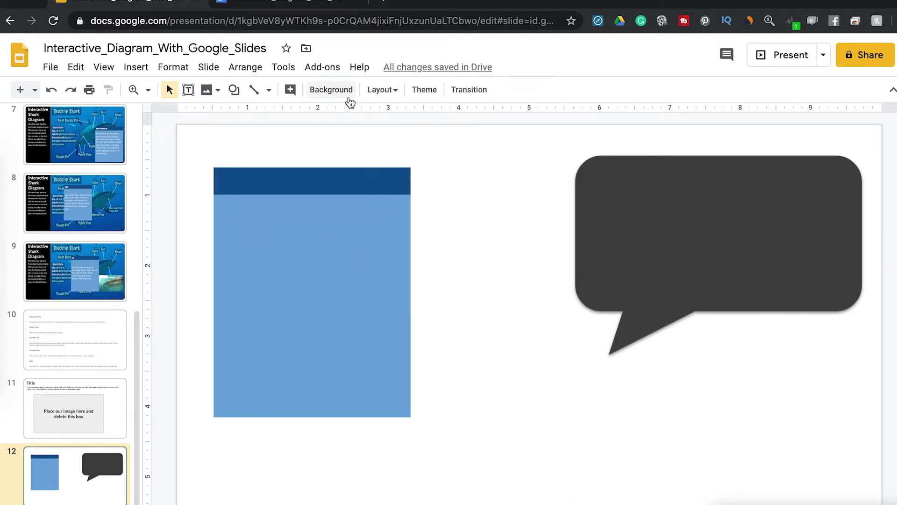
Step: Draw a thin rectangle just below the tall blue box
{"action": "left_click", "coordinate": [234, 90]}
{"action": "mouse_move", "coordinate": [266, 115]}
{"action": "left_click", "coordinate": [344, 117]}
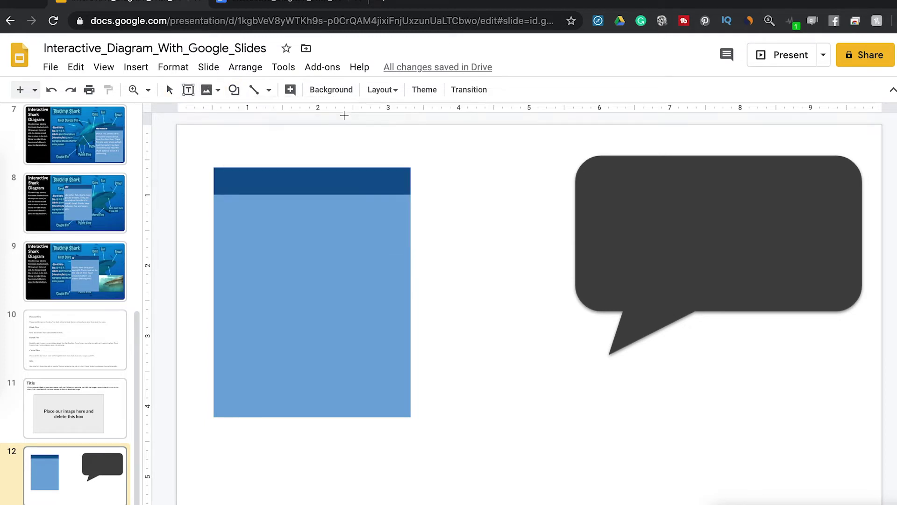
{"action": "left_click_drag", "start_coordinate": [213, 415], "coordinate": [355, 441]}
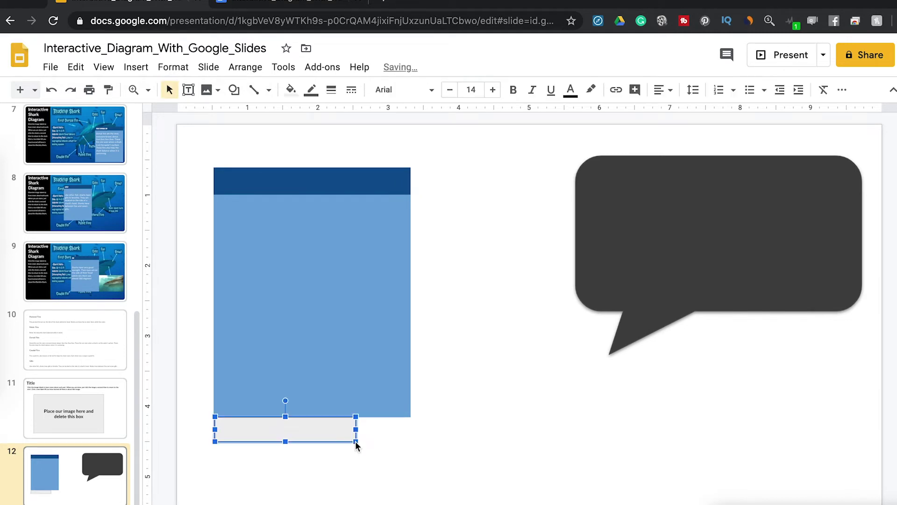
Step: Give the new rectangle a transparent border and blue fill, and place it under the box
{"action": "left_click", "coordinate": [311, 89]}
{"action": "left_click", "coordinate": [342, 116]}
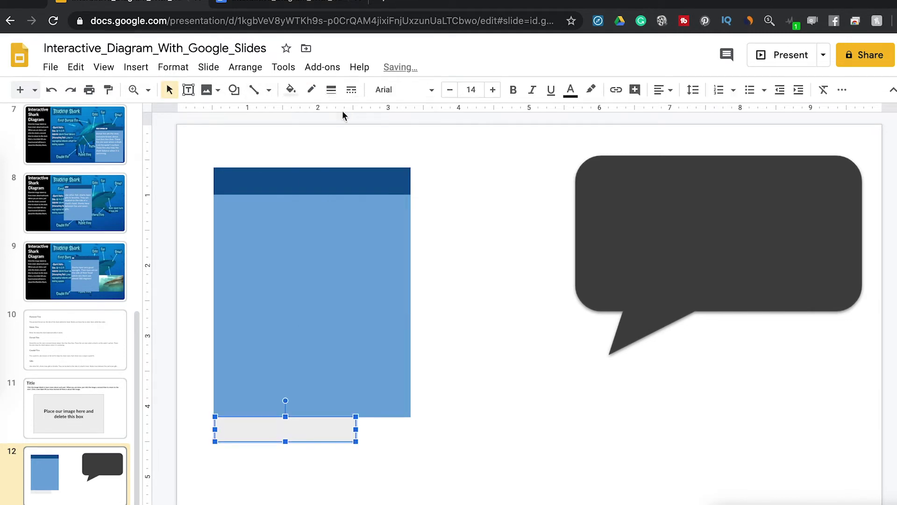
{"action": "left_click", "coordinate": [291, 89]}
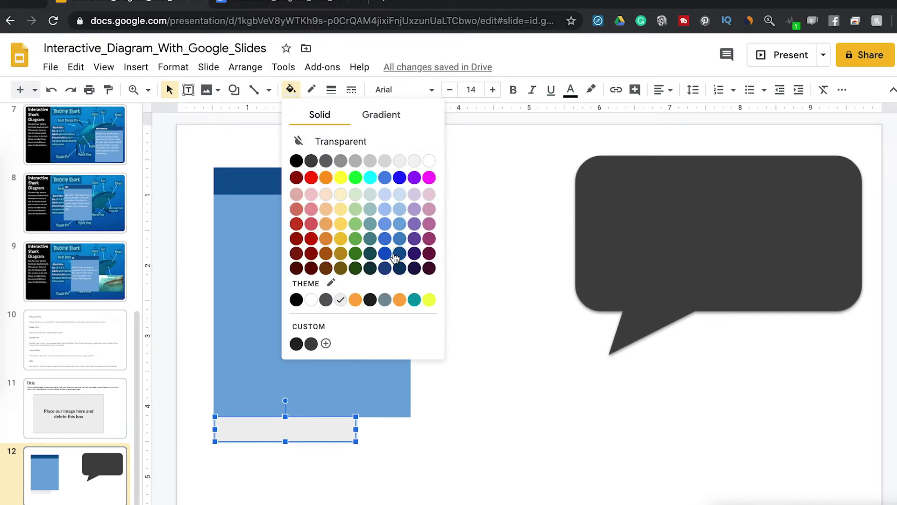
{"action": "left_click", "coordinate": [400, 239]}
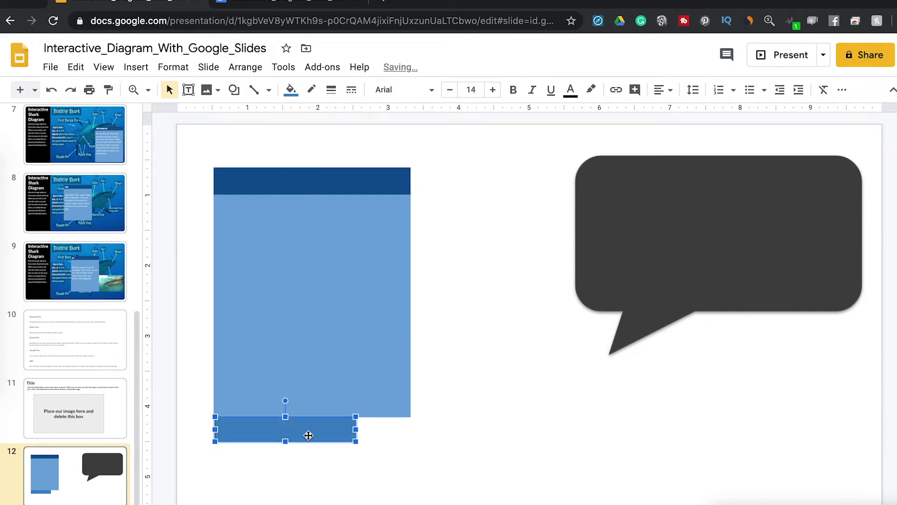
{"action": "left_click_drag", "start_coordinate": [331, 435], "coordinate": [254, 438]}
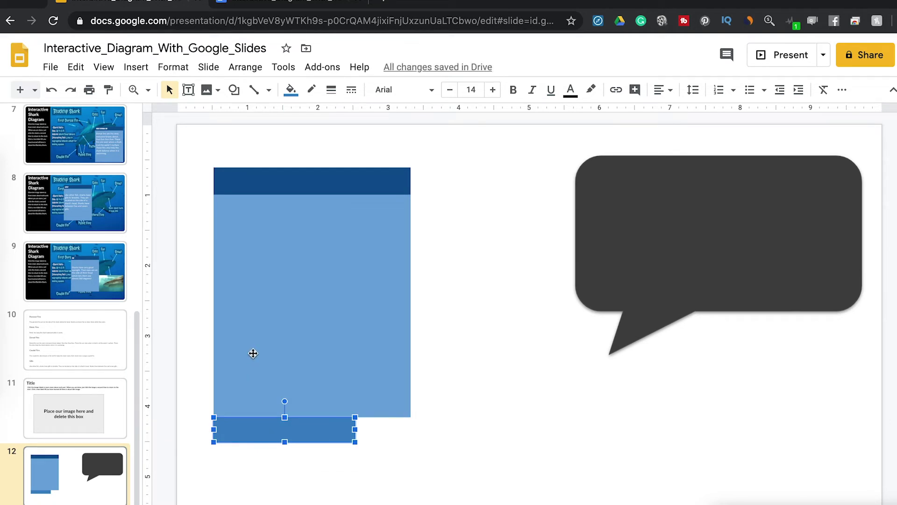
Step: Group the blue bar with the tall blue box and shift the group slightly right
{"action": "left_click", "coordinate": [252, 333], "text": "shift"}
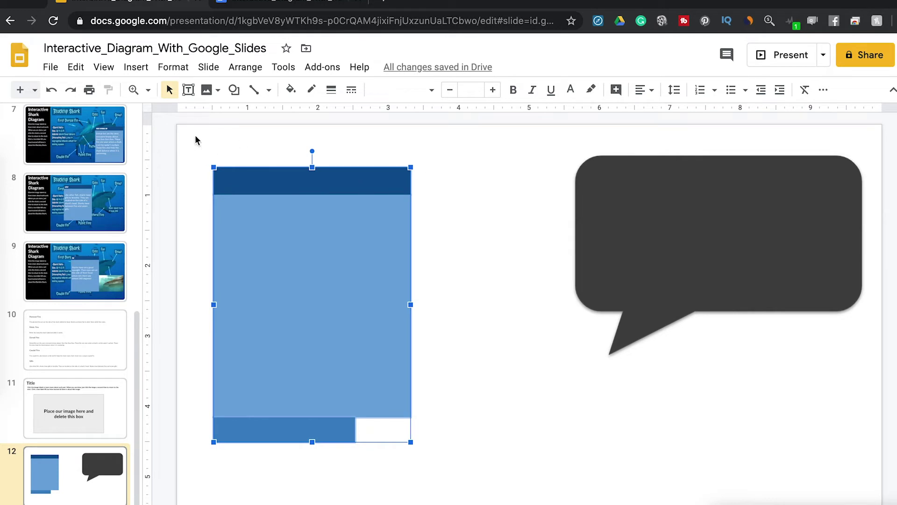
{"action": "left_click_drag", "start_coordinate": [187, 140], "coordinate": [319, 461]}
{"action": "right_click", "coordinate": [309, 292]}
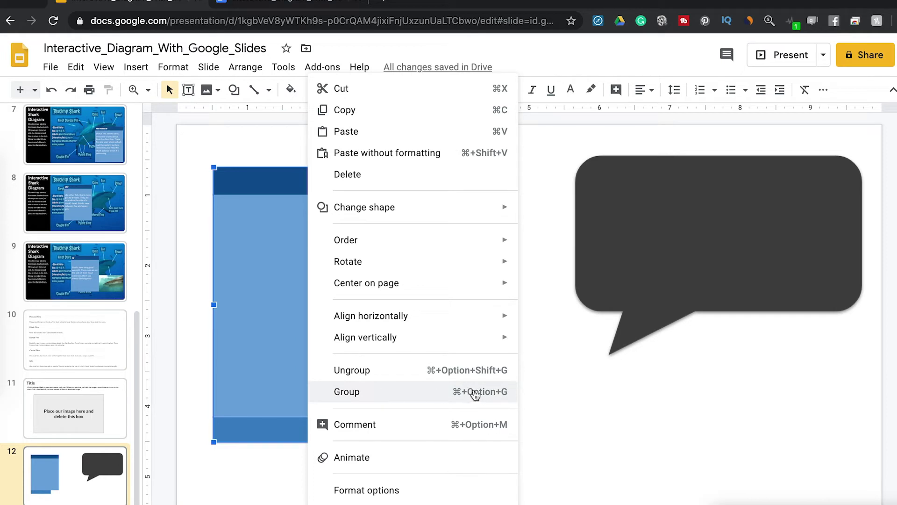
{"action": "left_click", "coordinate": [407, 392]}
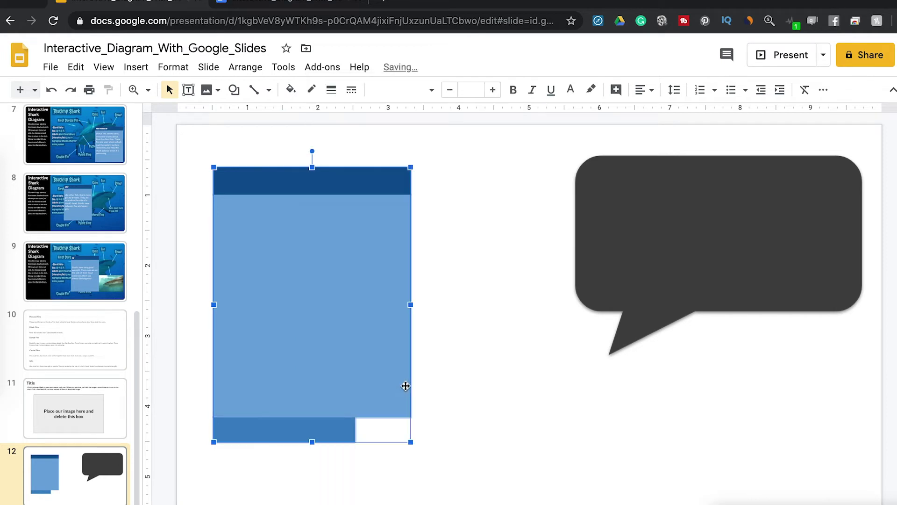
{"action": "left_click", "coordinate": [467, 327]}
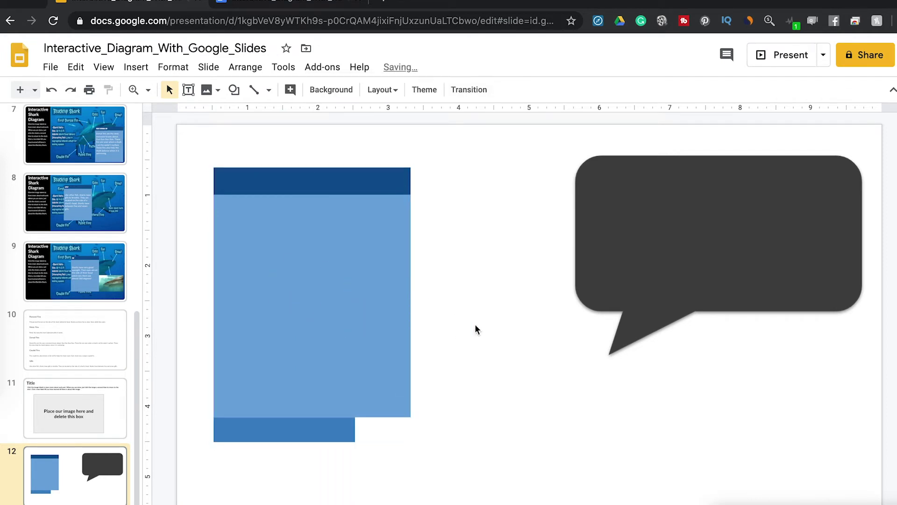
{"action": "left_click_drag", "start_coordinate": [269, 305], "coordinate": [302, 312]}
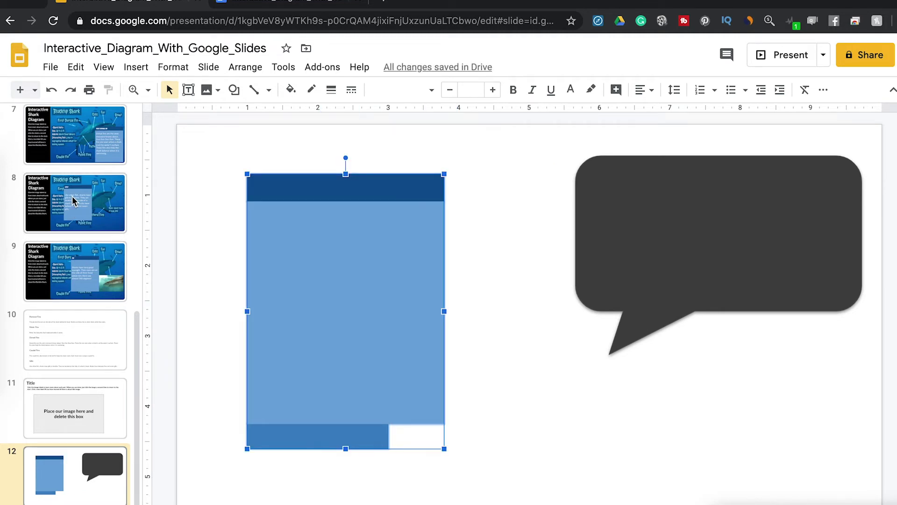
Step: Try pasting the grouped box onto slide 8, remove it, and go to the Razor Sharp Teeth slide
{"action": "left_click", "coordinate": [95, 199]}
{"action": "key", "text": "ctrl+v"}
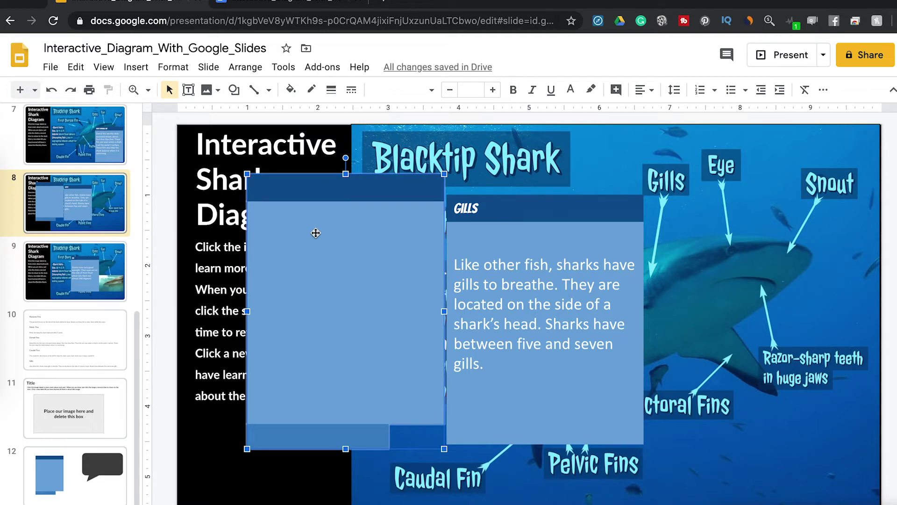
{"action": "key", "text": "Delete"}
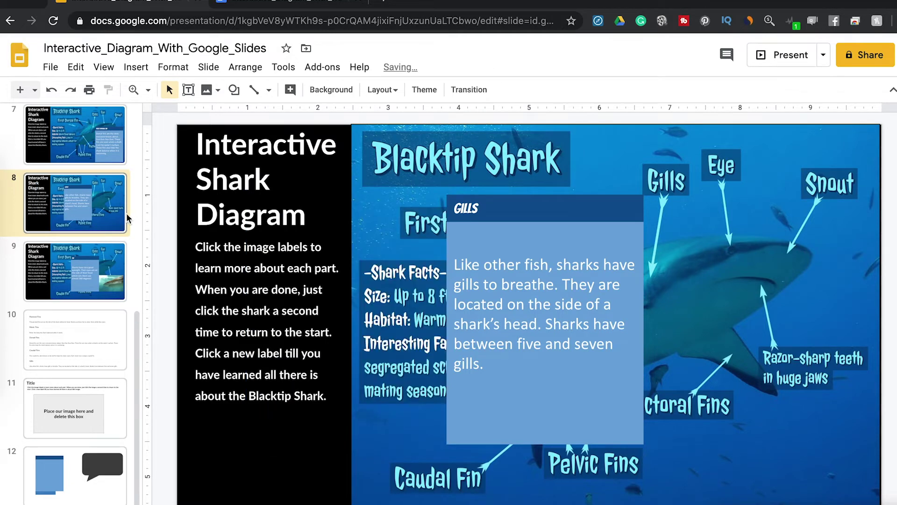
{"action": "scroll", "coordinate": [88, 227], "scroll_direction": "up", "scroll_amount": 10}
{"action": "left_click", "coordinate": [70, 210]}
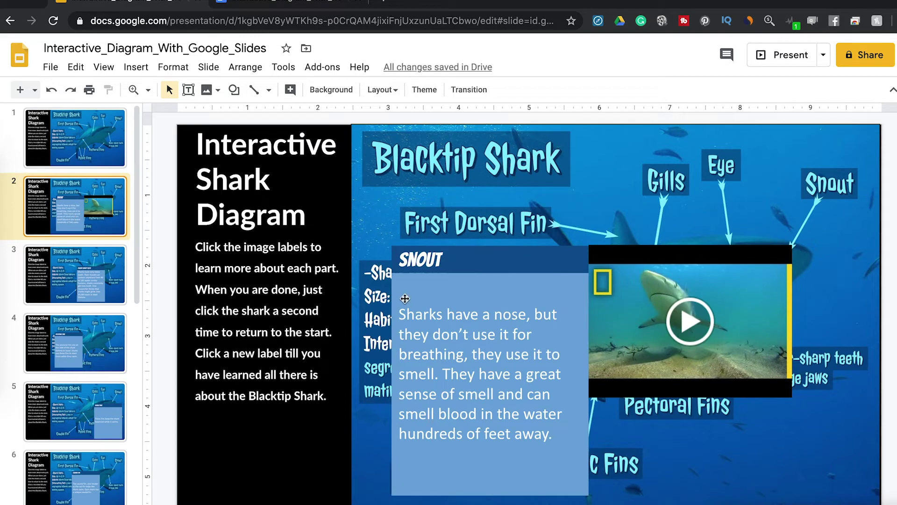
{"action": "left_click", "coordinate": [70, 271]}
{"action": "left_click", "coordinate": [87, 341]}
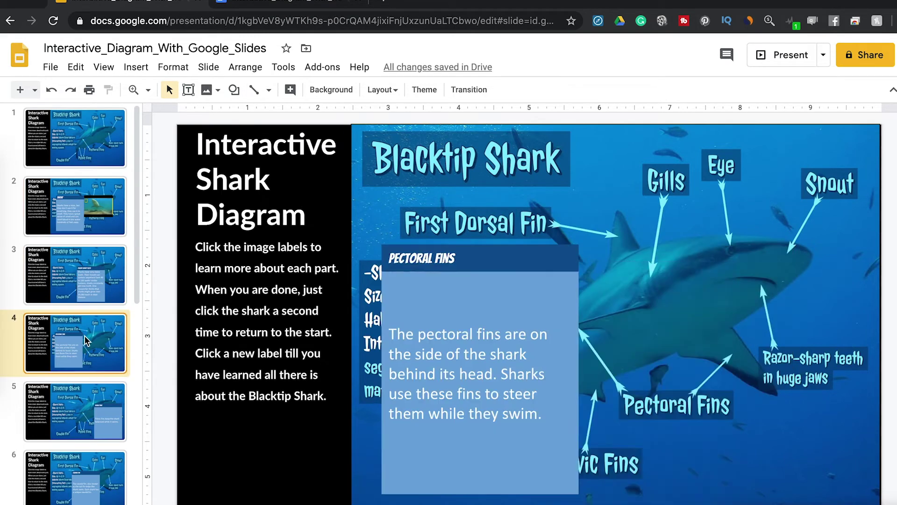
{"action": "left_click", "coordinate": [86, 287]}
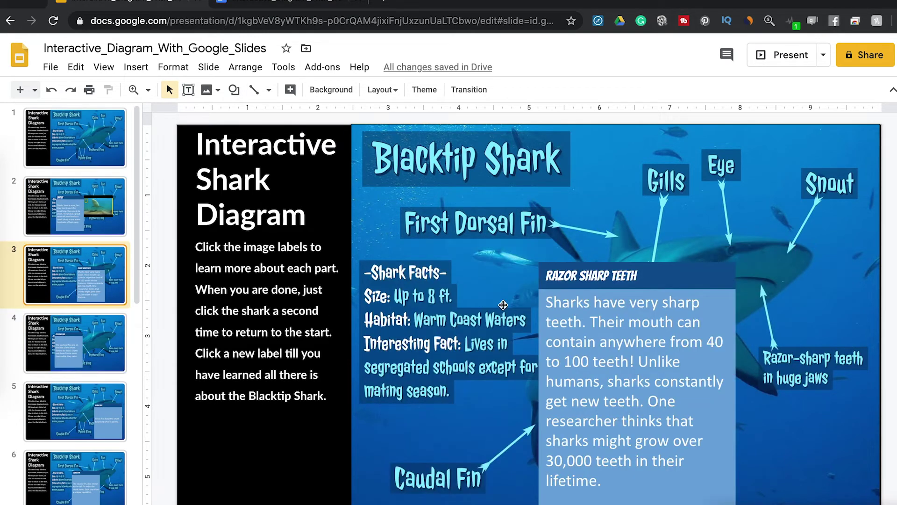
Step: Replace the Razor Sharp Teeth box with an empty info box positioned over the shark
{"action": "left_click", "coordinate": [694, 280]}
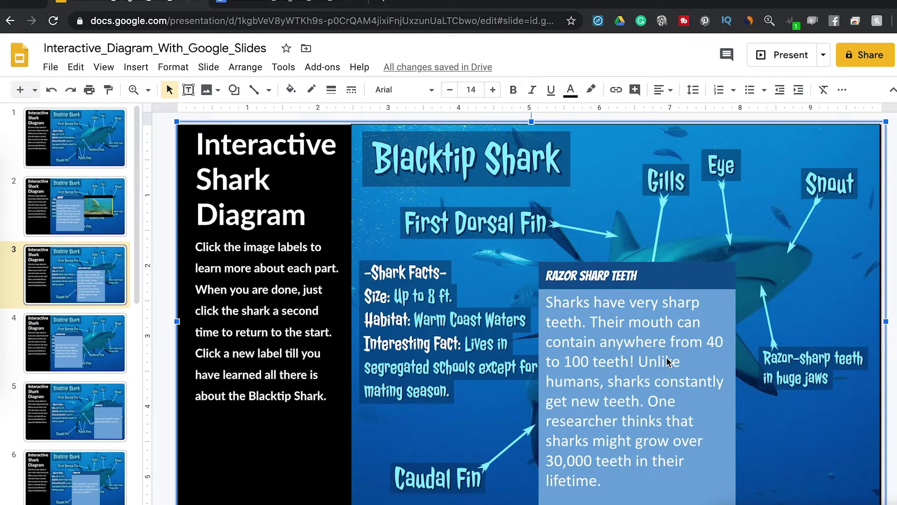
{"action": "left_click", "coordinate": [638, 361]}
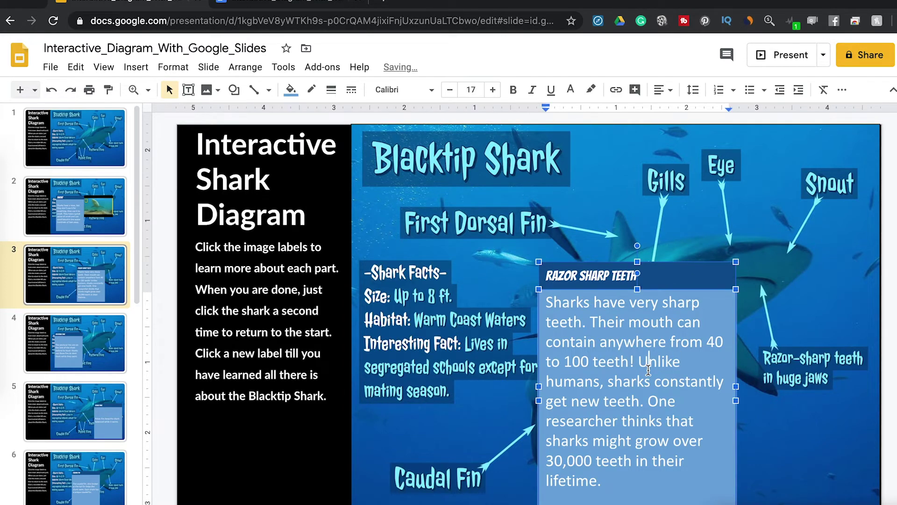
{"action": "key", "text": "ctrl+z"}
{"action": "key", "text": "ctrl+z"}
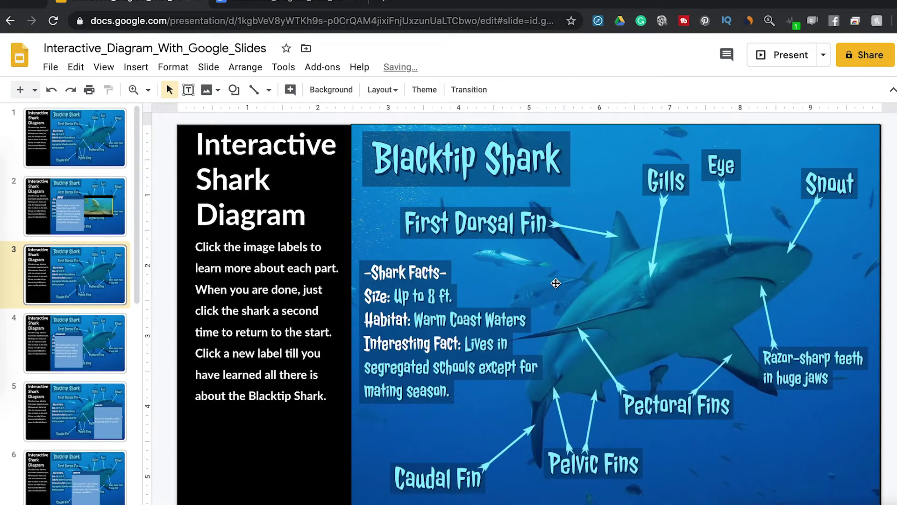
{"action": "left_click_drag", "start_coordinate": [335, 264], "coordinate": [609, 303]}
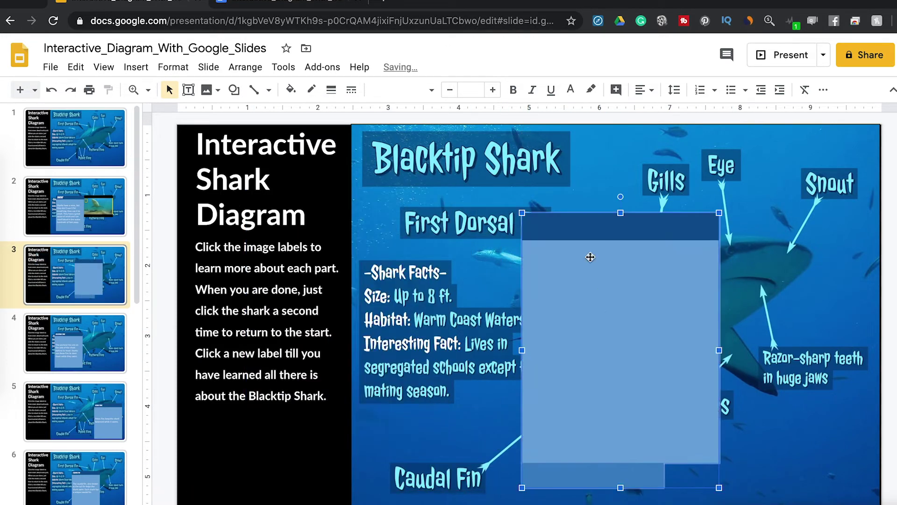
Step: Select the Razor Sharp Teeth heading in the shark terms document
{"action": "left_click", "coordinate": [301, 5]}
{"action": "left_click", "coordinate": [202, 411]}
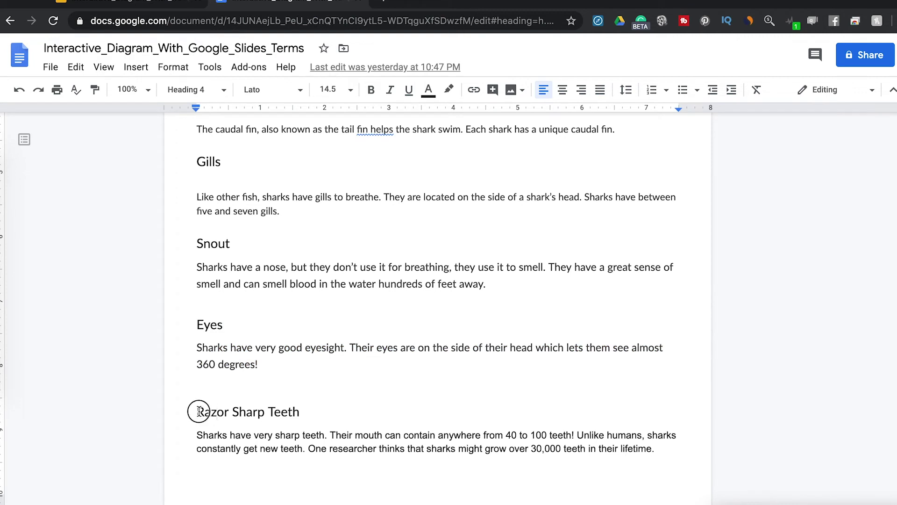
{"action": "left_click_drag", "start_coordinate": [196, 411], "coordinate": [353, 411]}
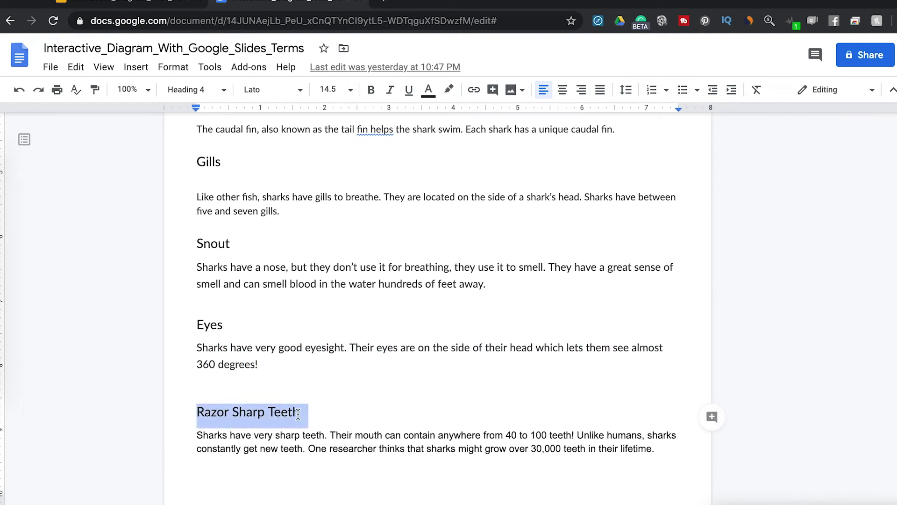
{"action": "left_click_drag", "start_coordinate": [298, 413], "coordinate": [299, 410]}
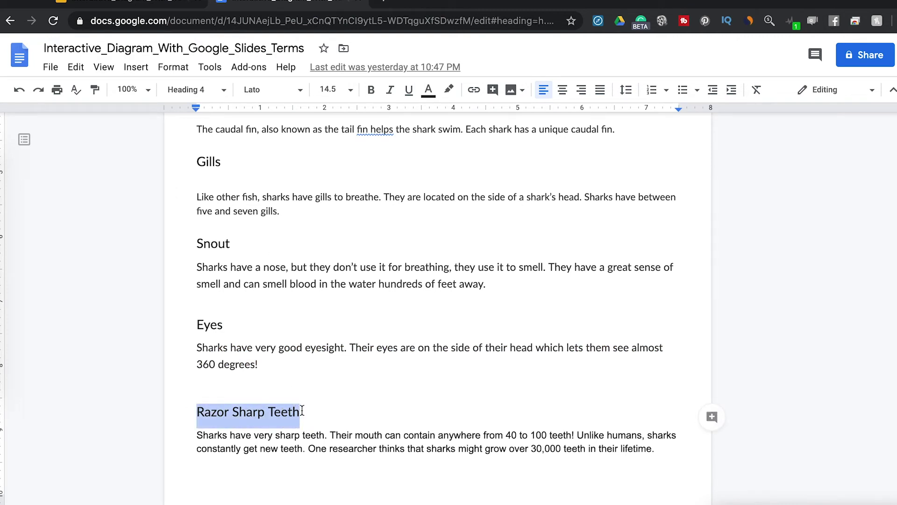
Step: Paste 'RAZOR SHARP TEETH' unformatted into the header and the teeth paragraph into the body box
{"action": "left_click", "coordinate": [132, 4]}
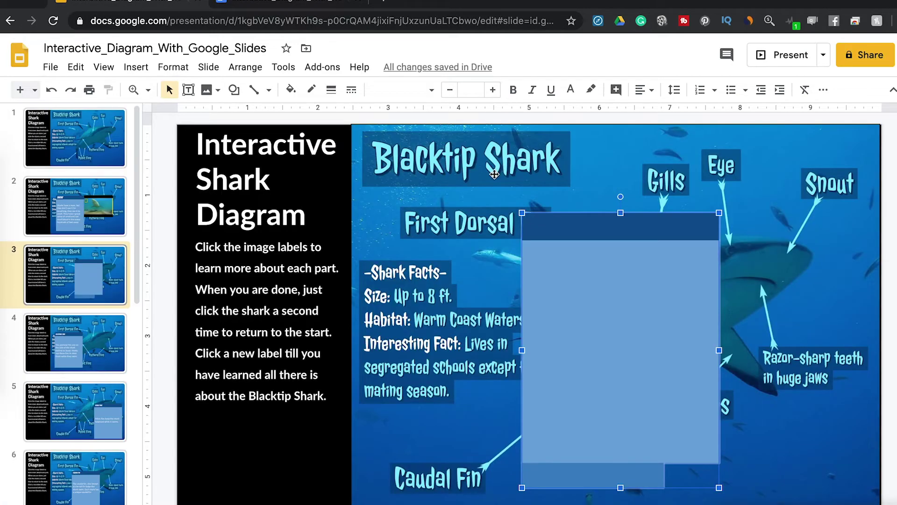
{"action": "left_click", "coordinate": [547, 231]}
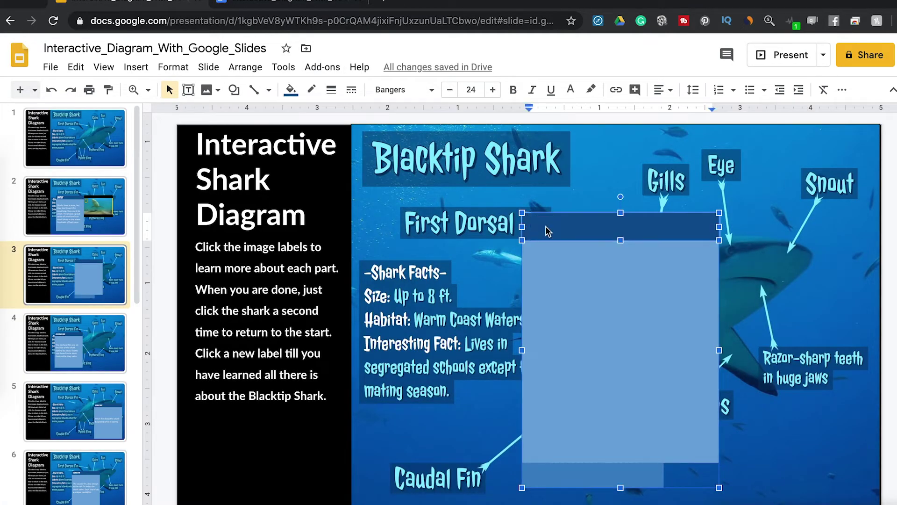
{"action": "right_click", "coordinate": [548, 231]}
{"action": "left_click", "coordinate": [597, 230]}
{"action": "left_click", "coordinate": [587, 338]}
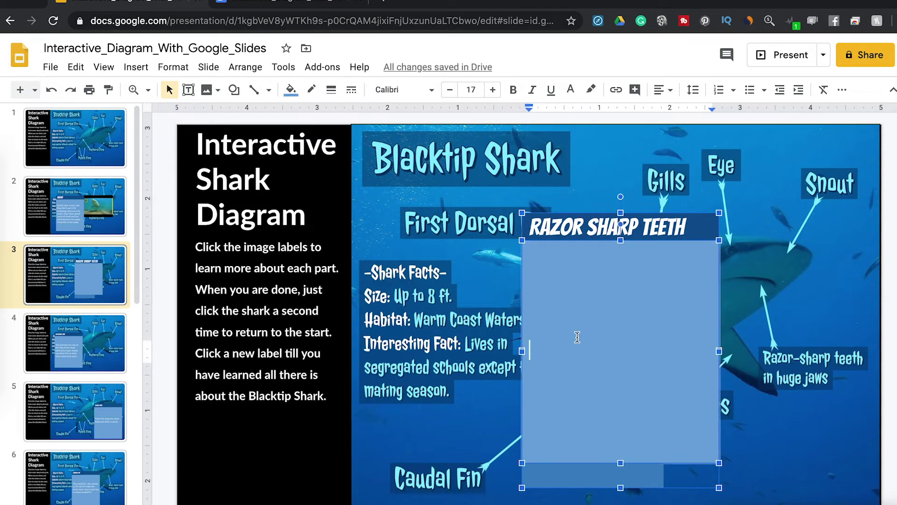
{"action": "type", "text": "Sharks have very sharp teeth. Their mouth can contain anywhere from 40 to 100 teeth! Unlike humans, sharks constantly get new teeth. One researcher thinks that sharks might grow over 30,000 teeth in their lifetime."}
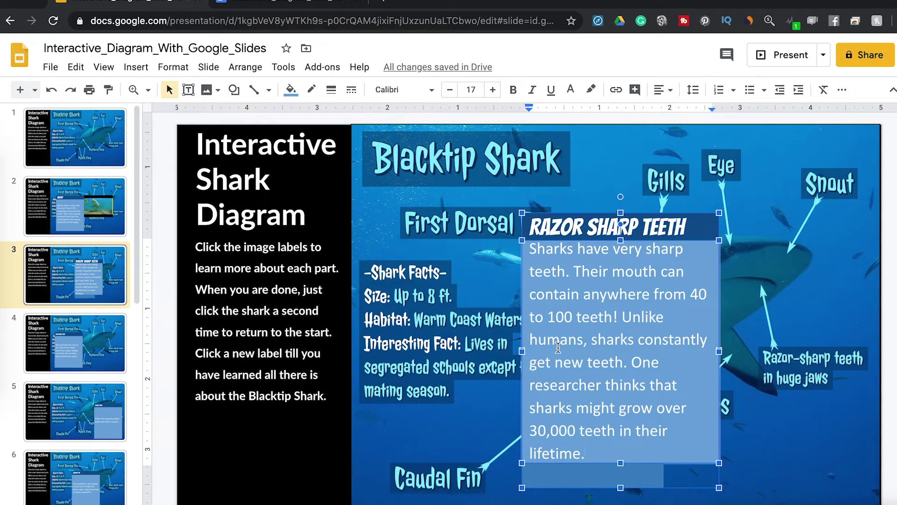
{"action": "left_click", "coordinate": [894, 376]}
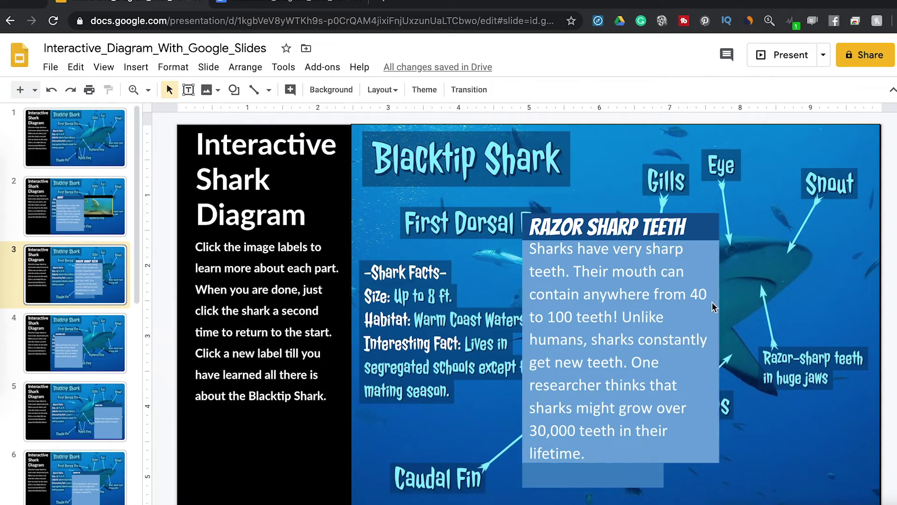
Step: Shift the RAZOR SHARP TEETH header slightly left and browse the Insert > Image options
{"action": "left_click", "coordinate": [567, 320]}
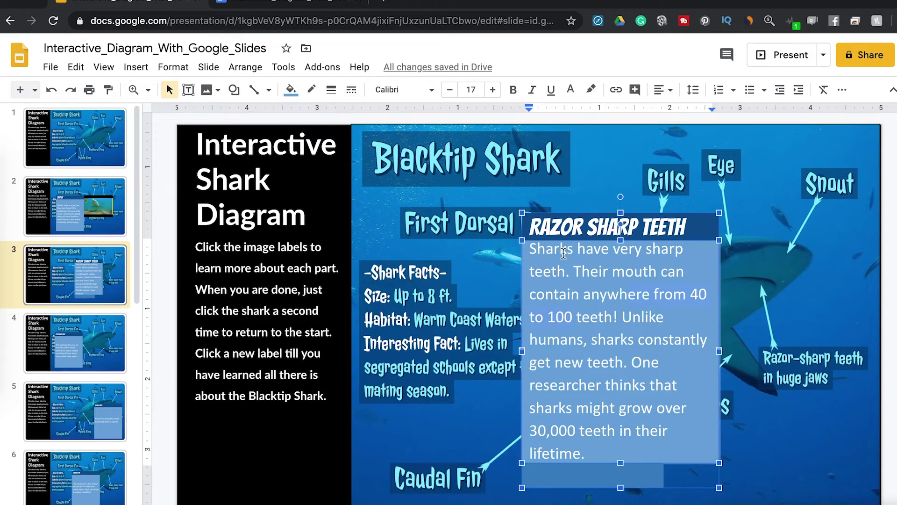
{"action": "left_click_drag", "start_coordinate": [538, 224], "coordinate": [522, 225]}
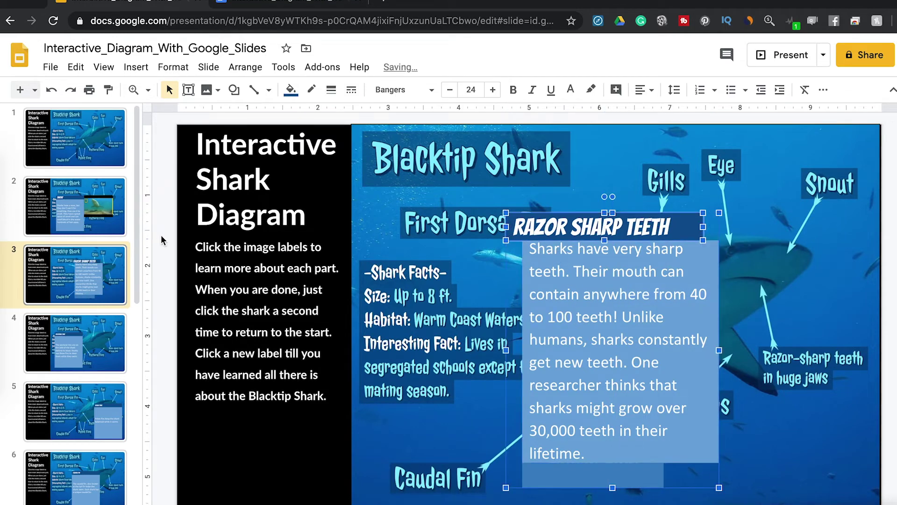
{"action": "left_click", "coordinate": [136, 67]}
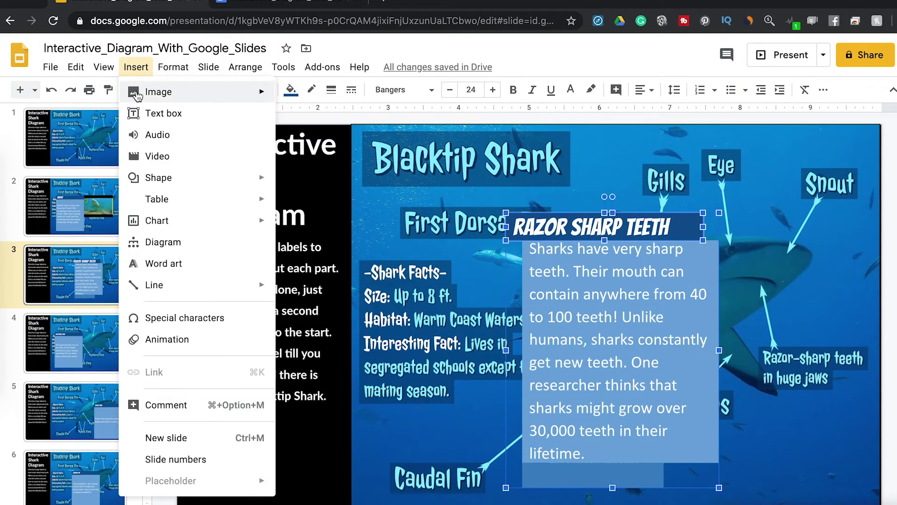
{"action": "mouse_move", "coordinate": [138, 96]}
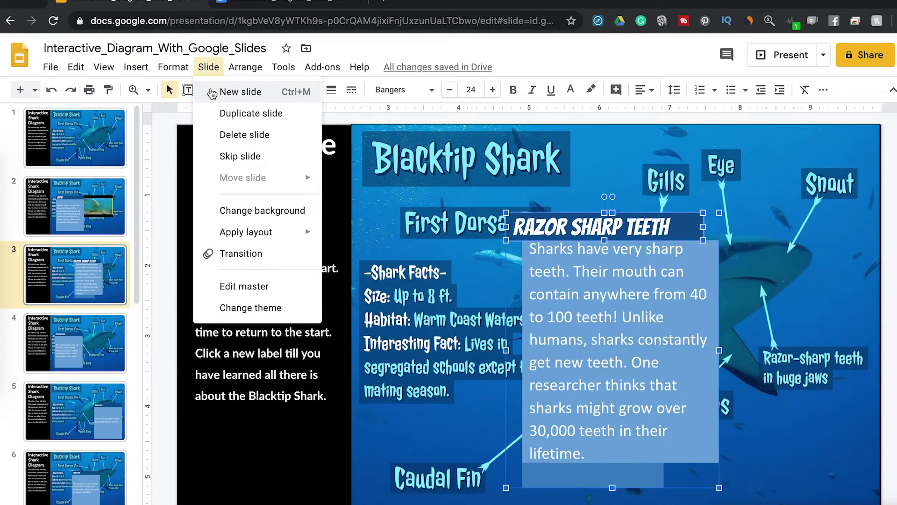
{"action": "mouse_move", "coordinate": [187, 91]}
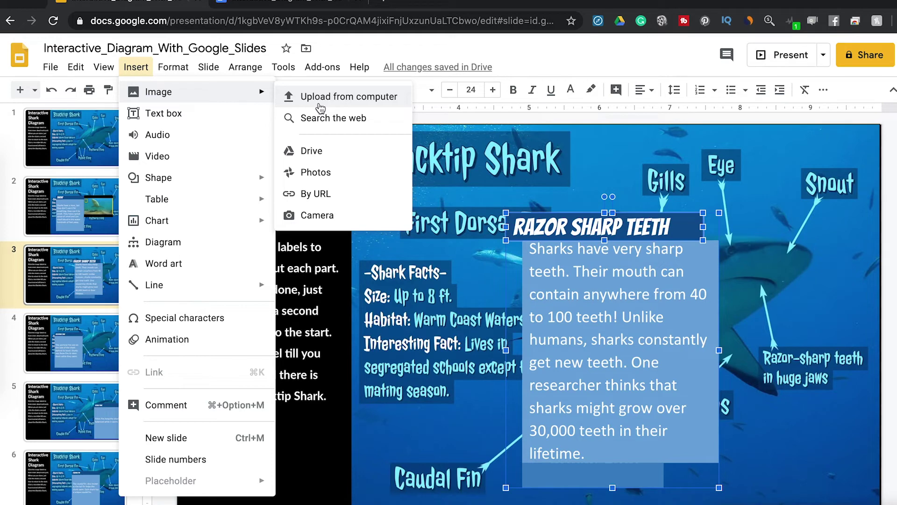
{"action": "left_click", "coordinate": [759, 448]}
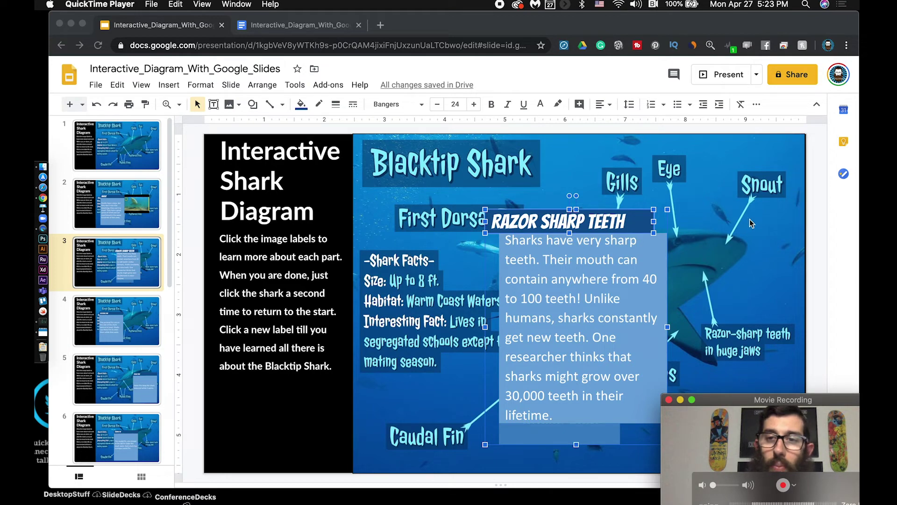
Step: Realign the header and insert a web-searched 'shark teeth' photo onto slide 3
{"action": "left_click", "coordinate": [776, 235]}
{"action": "key", "text": "ctrl+z"}
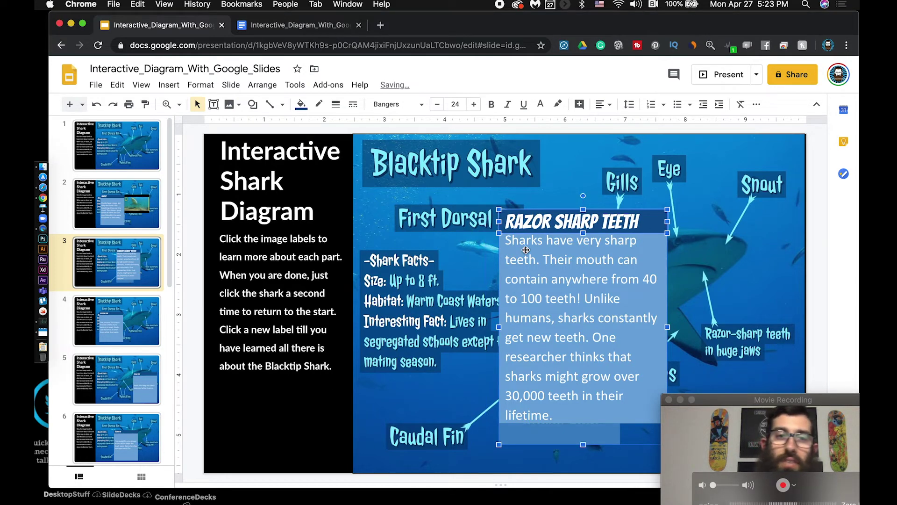
{"action": "left_click", "coordinate": [169, 84]}
{"action": "mouse_move", "coordinate": [262, 107]}
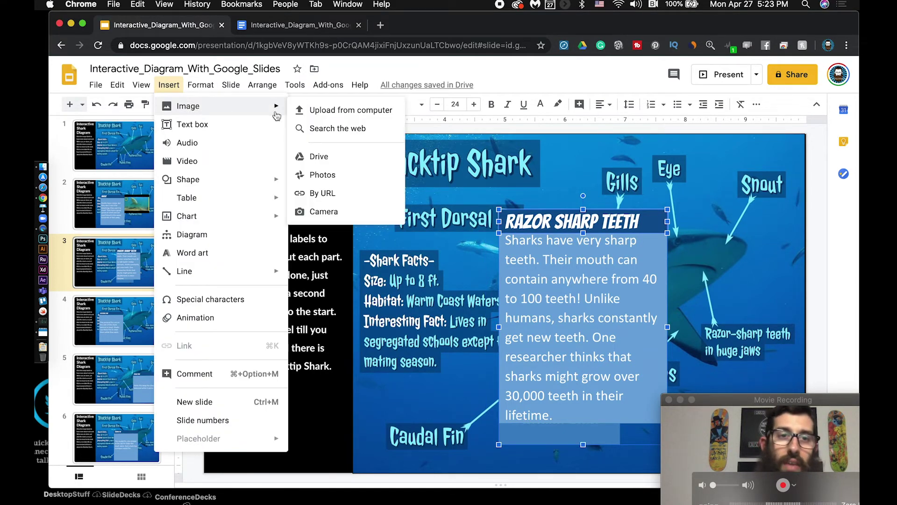
{"action": "left_click", "coordinate": [344, 128]}
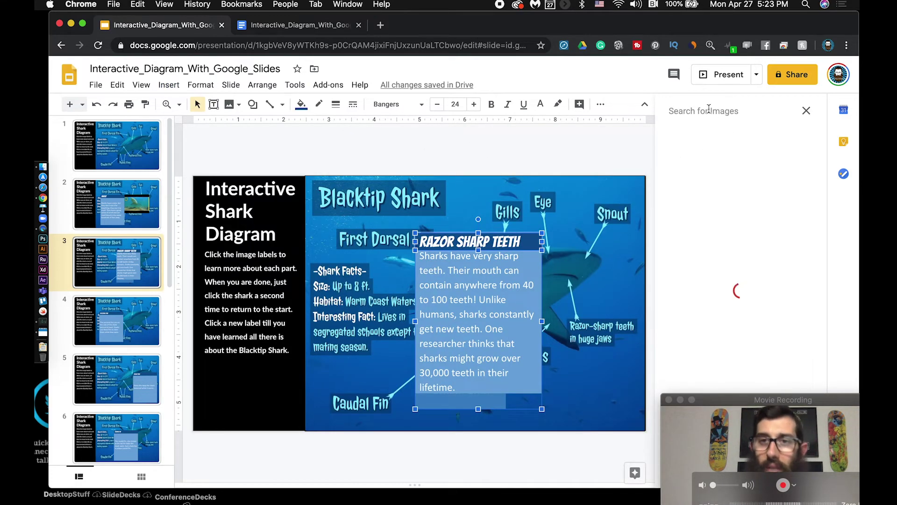
{"action": "type", "text": "shark teeth"}
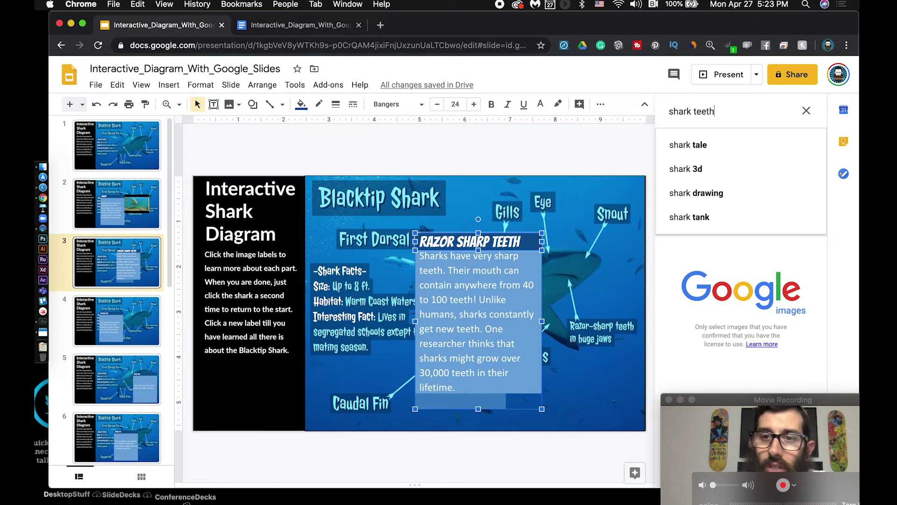
{"action": "key", "text": "Return"}
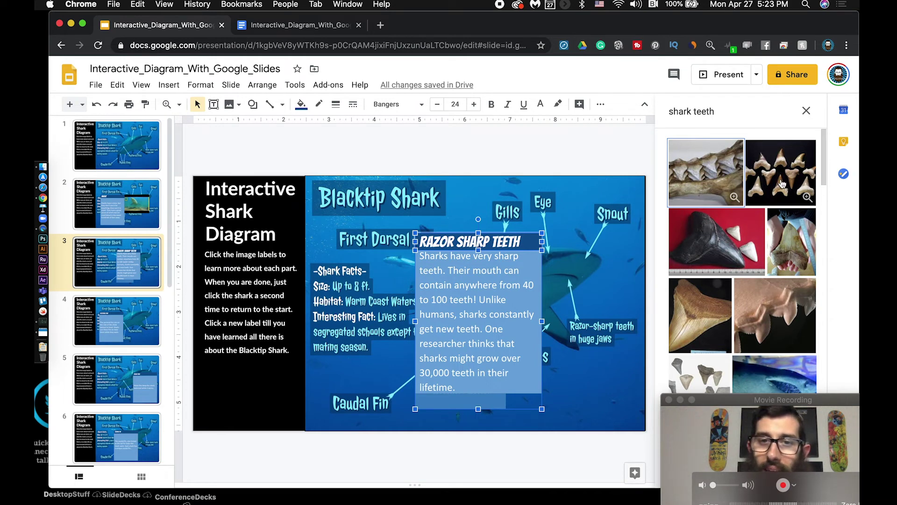
{"action": "left_click", "coordinate": [783, 185]}
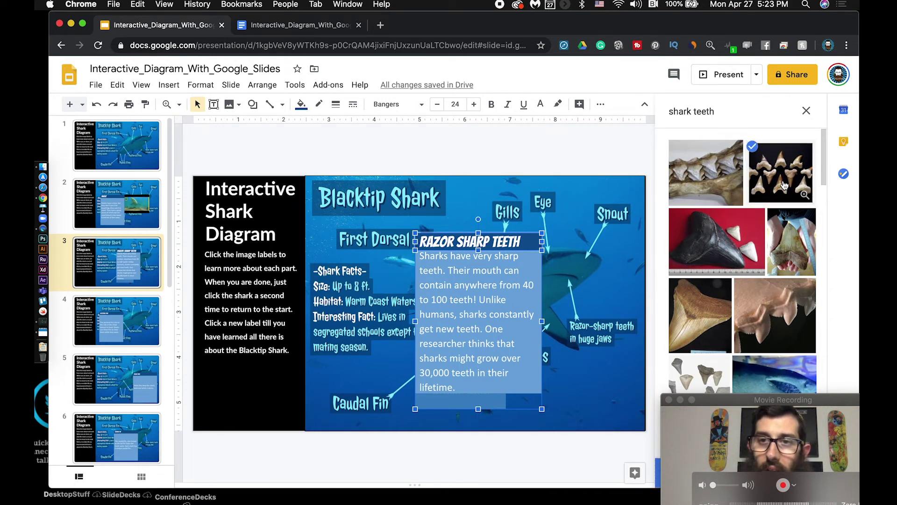
{"action": "left_click", "coordinate": [782, 182]}
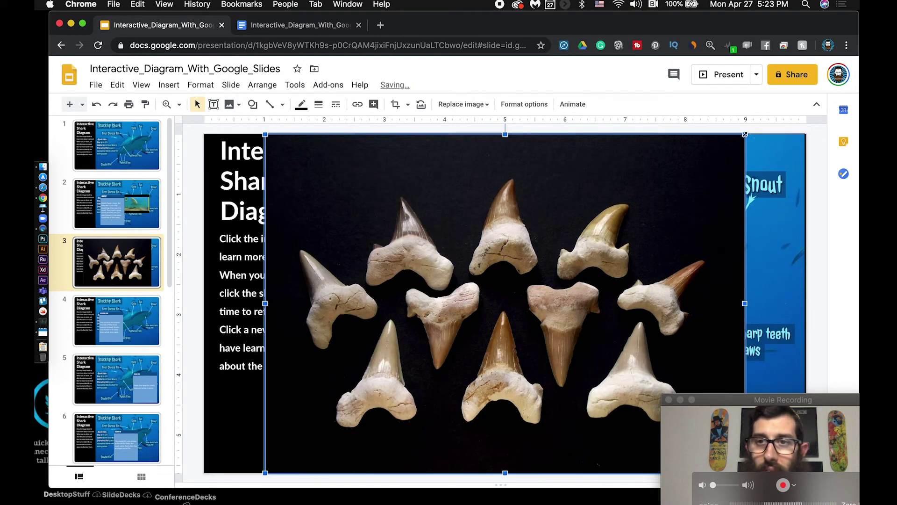
Step: Shrink the shark-teeth photo into the info box's lower corner and nudge the info box left
{"action": "left_click_drag", "start_coordinate": [660, 187], "coordinate": [399, 378]}
{"action": "left_click", "coordinate": [653, 224]}
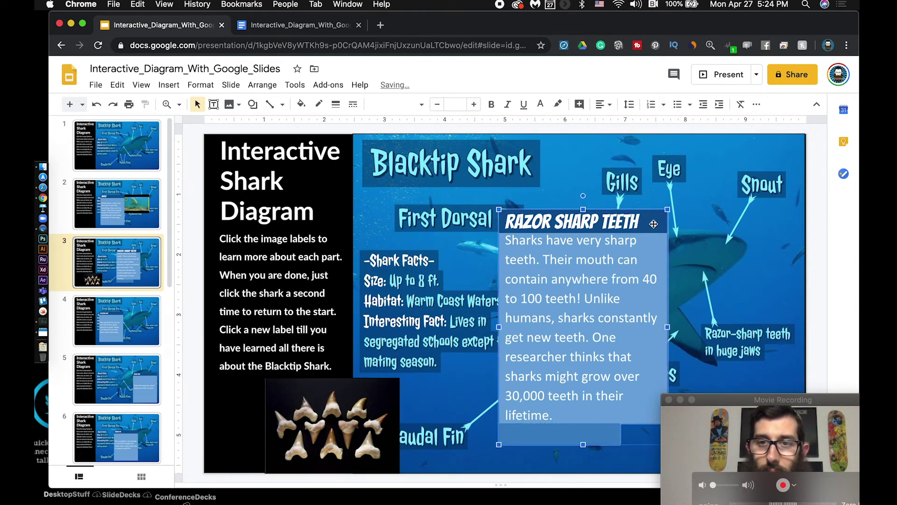
{"action": "left_click_drag", "start_coordinate": [594, 217], "coordinate": [520, 208]}
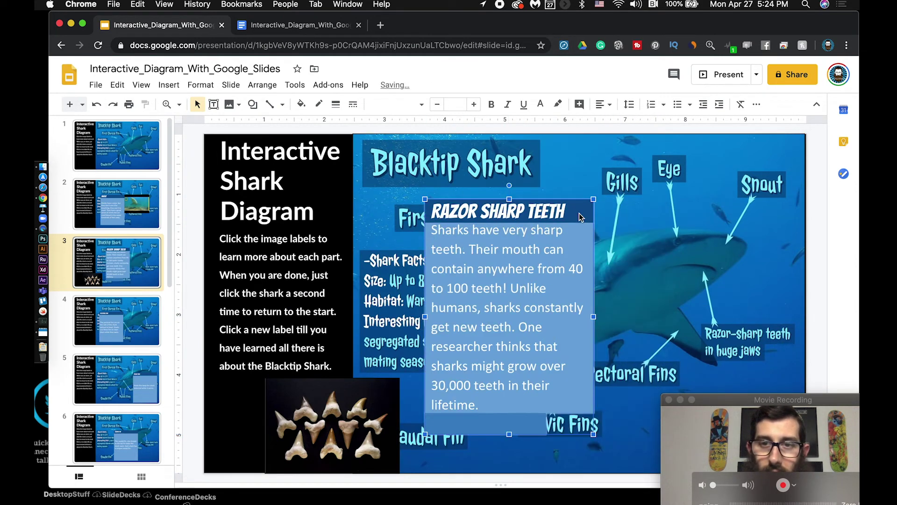
{"action": "left_click", "coordinate": [328, 424]}
{"action": "left_click_drag", "start_coordinate": [586, 436], "coordinate": [580, 401]}
{"action": "left_click_drag", "start_coordinate": [674, 350], "coordinate": [652, 368]}
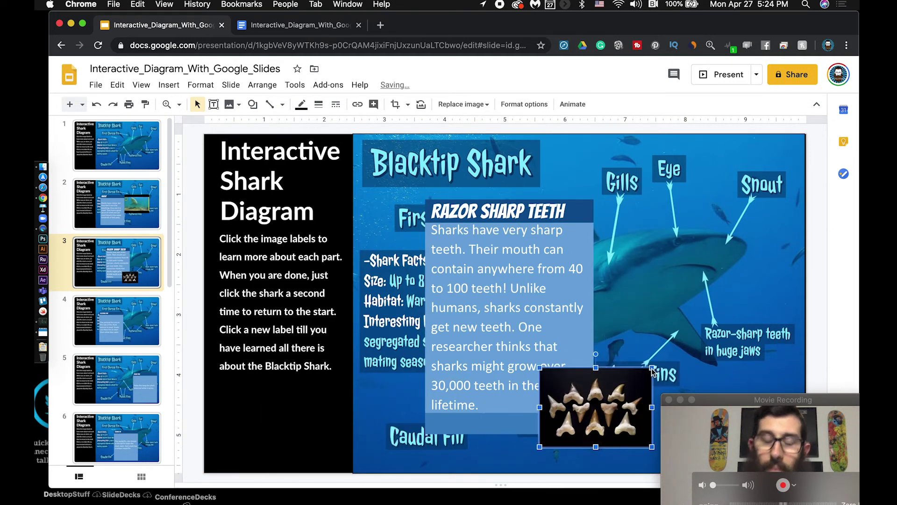
{"action": "left_click_drag", "start_coordinate": [578, 396], "coordinate": [597, 411]}
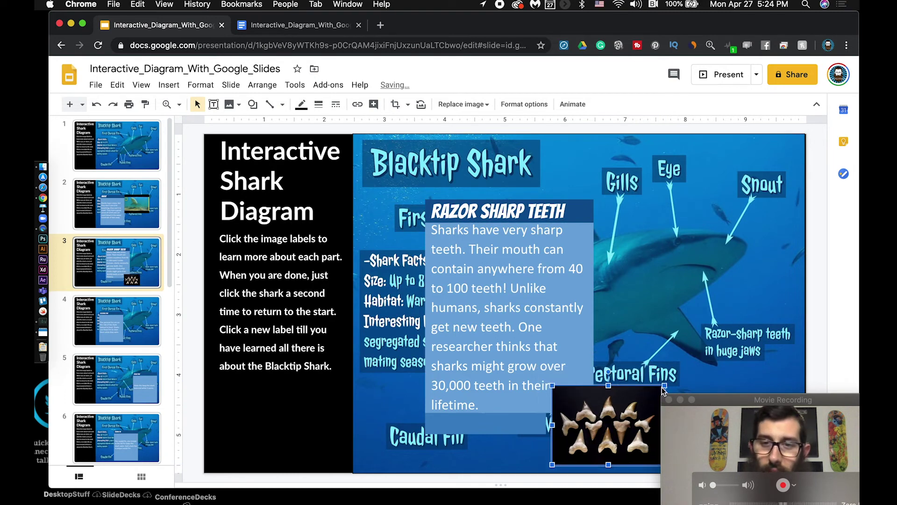
{"action": "left_click_drag", "start_coordinate": [662, 388], "coordinate": [550, 423]}
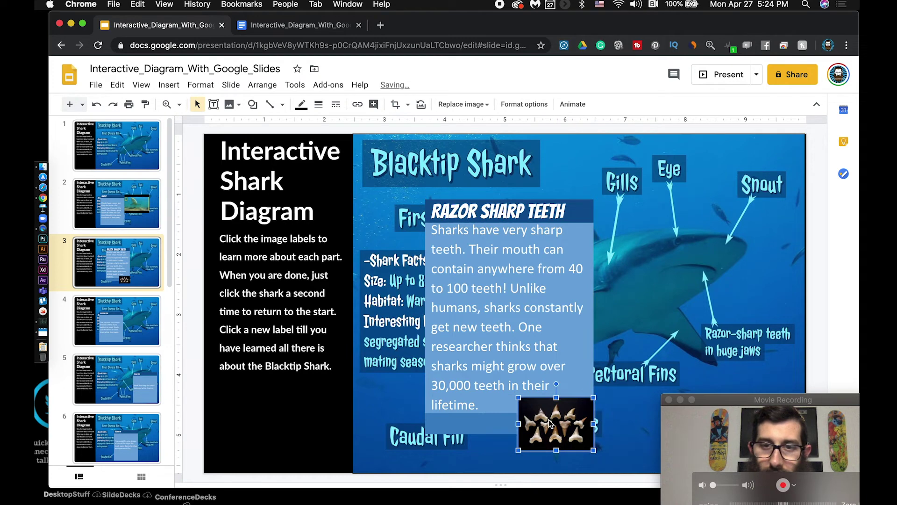
{"action": "left_click", "coordinate": [625, 435]}
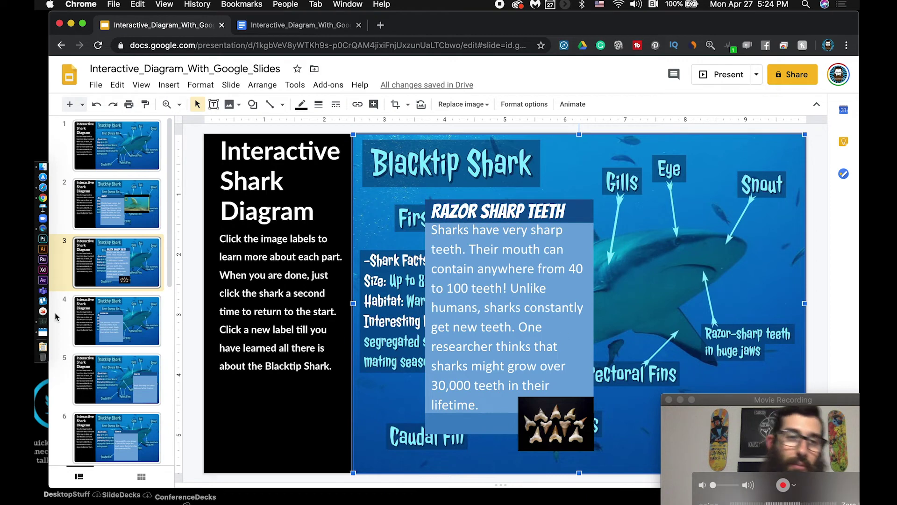
{"action": "left_click", "coordinate": [120, 146]}
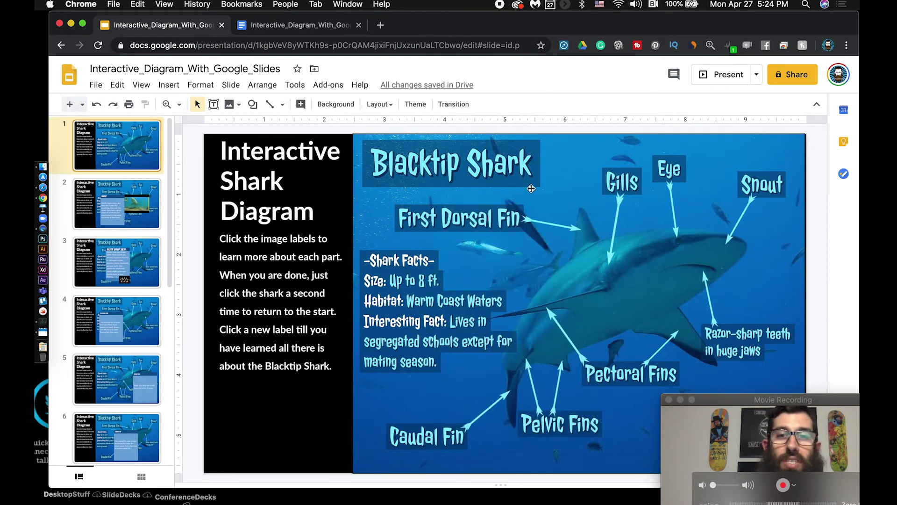
{"action": "left_click", "coordinate": [115, 202]}
{"action": "left_click", "coordinate": [124, 150]}
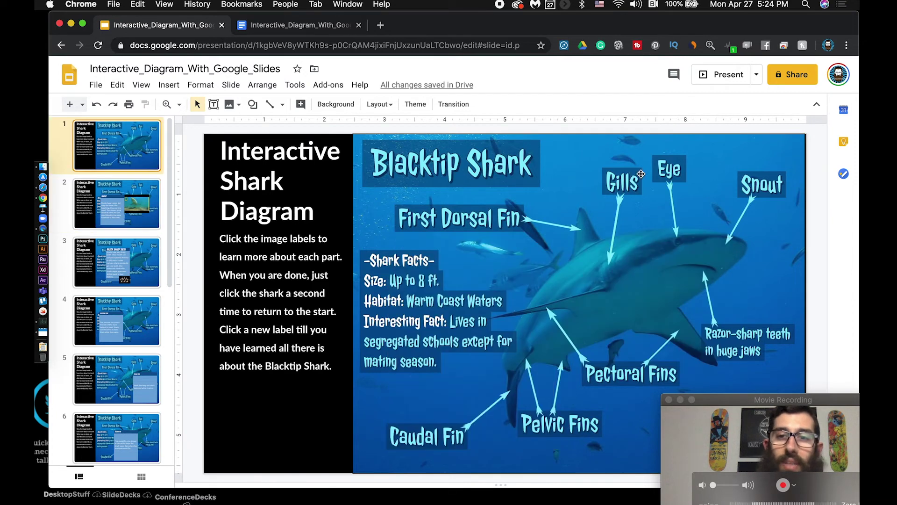
{"action": "left_click", "coordinate": [110, 207]}
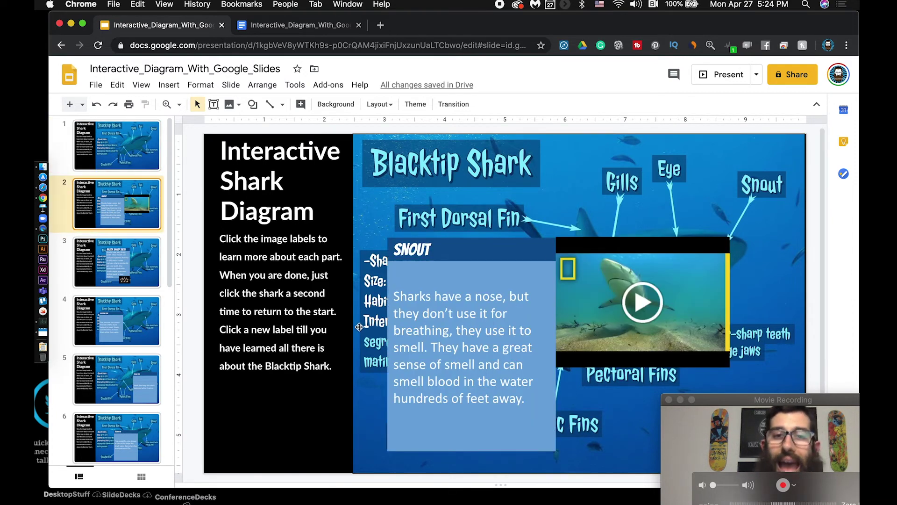
{"action": "left_click", "coordinate": [592, 167]}
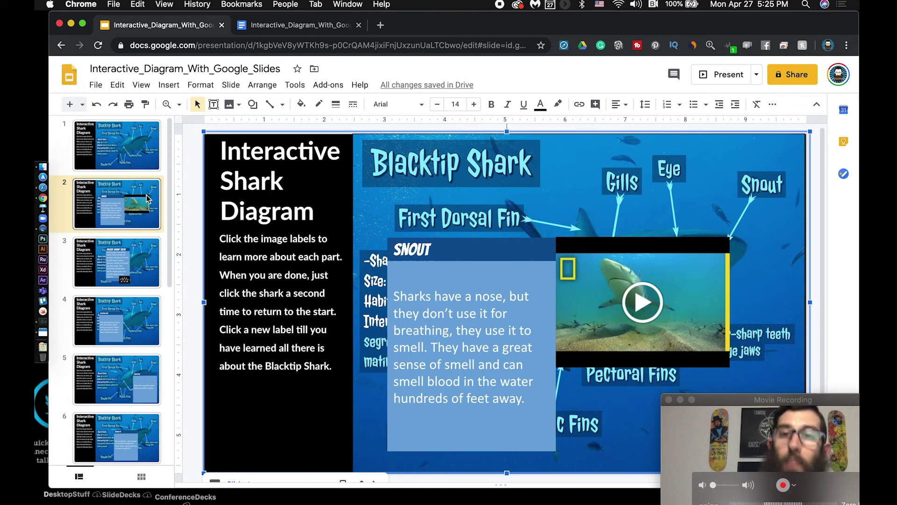
{"action": "scroll", "coordinate": [120, 152], "scroll_direction": "down", "scroll_amount": 1}
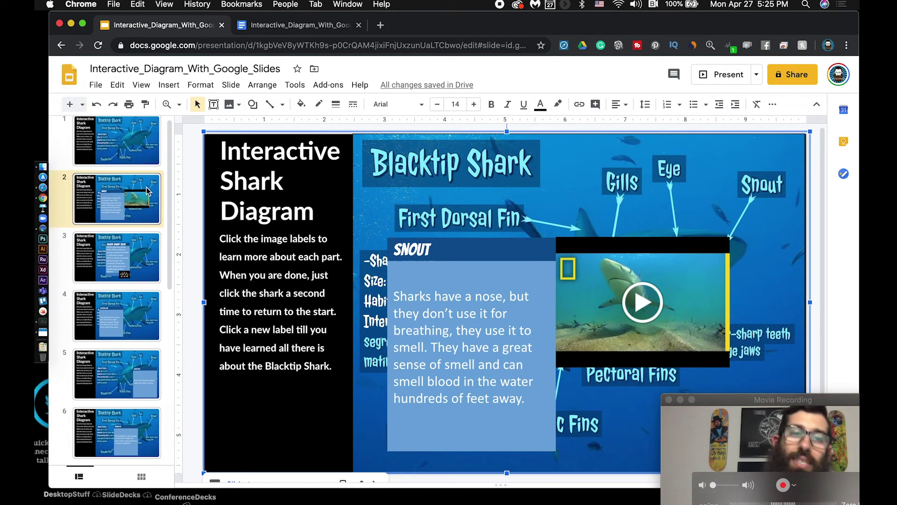
{"action": "left_click", "coordinate": [134, 265]}
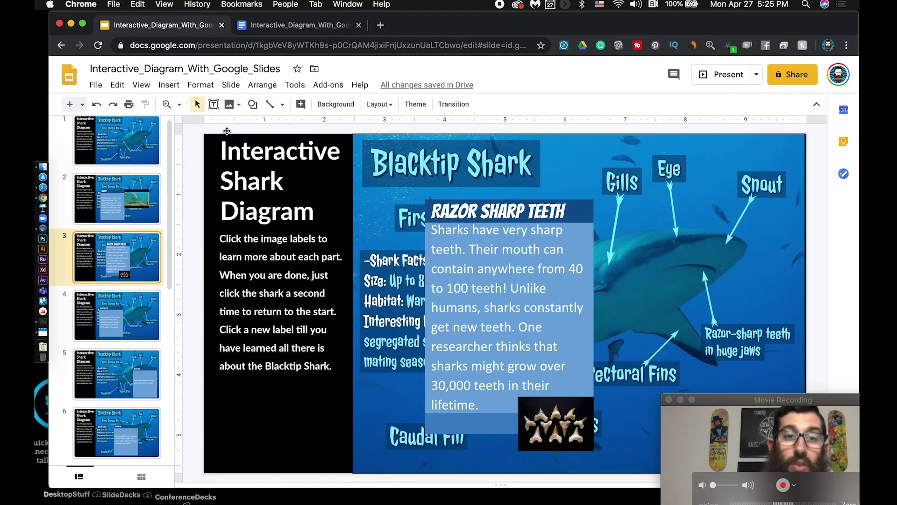
Step: Draw a grey rectangle and stretch it edge to edge across slide 3
{"action": "left_click", "coordinate": [252, 105]}
{"action": "left_click", "coordinate": [317, 126]}
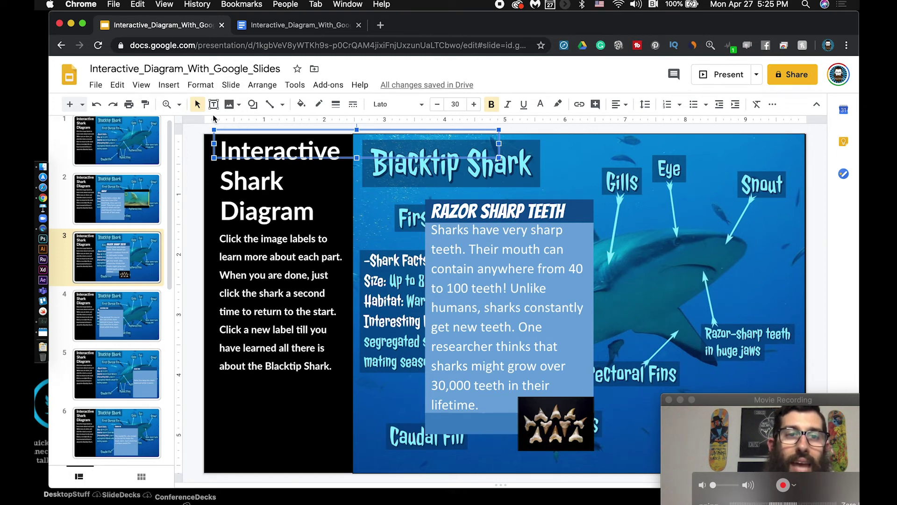
{"action": "left_click", "coordinate": [252, 105]}
{"action": "left_click", "coordinate": [348, 129]}
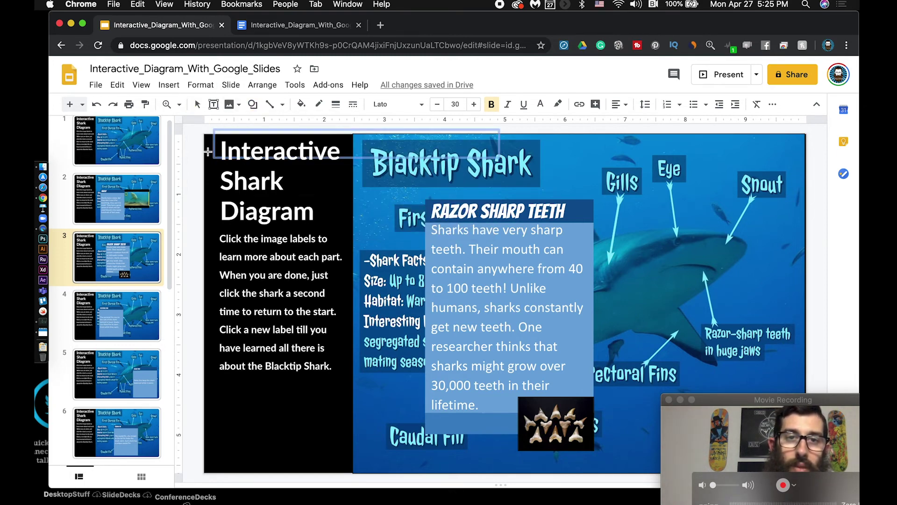
{"action": "left_click_drag", "start_coordinate": [198, 130], "coordinate": [830, 499]}
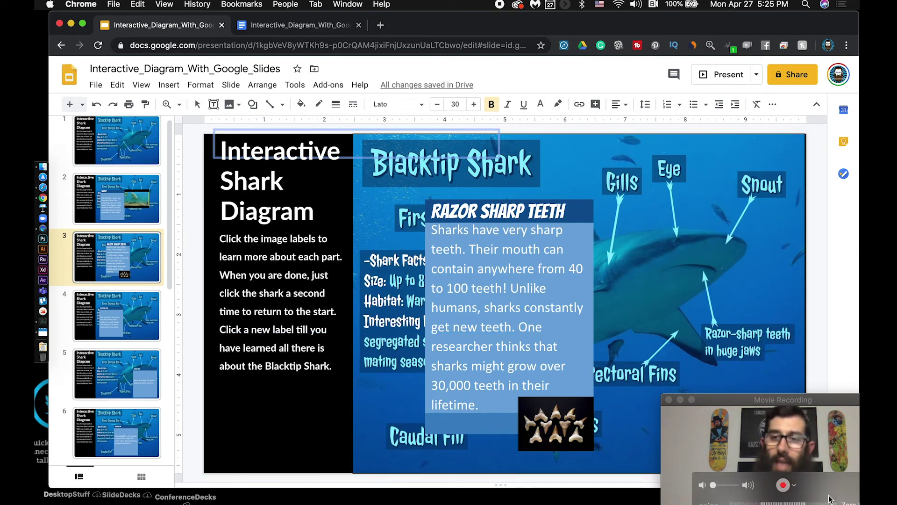
{"action": "left_click_drag", "start_coordinate": [197, 127], "coordinate": [354, 344]}
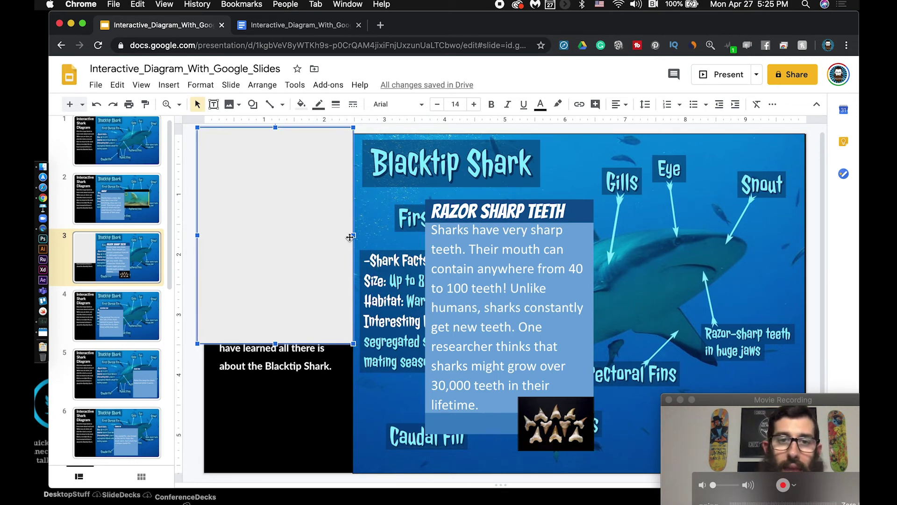
{"action": "left_click_drag", "start_coordinate": [350, 237], "coordinate": [813, 260]}
{"action": "left_click_drag", "start_coordinate": [506, 343], "coordinate": [464, 479]}
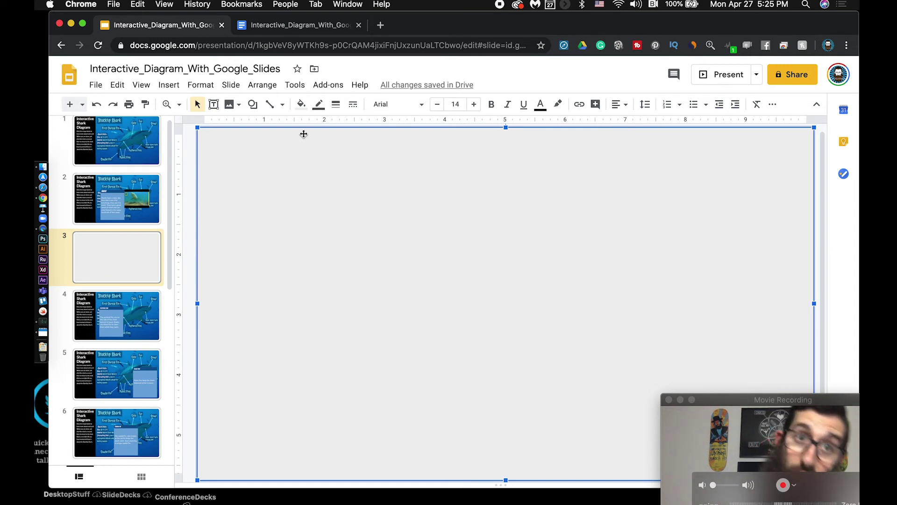
Step: Make the full-slide rectangle's fill and border colour Transparent
{"action": "left_click", "coordinate": [301, 104]}
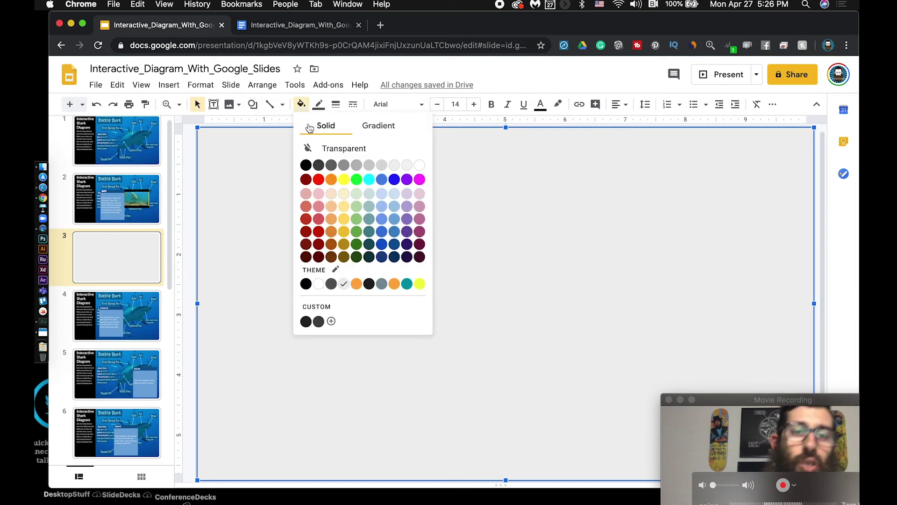
{"action": "left_click", "coordinate": [322, 147]}
{"action": "left_click", "coordinate": [319, 103]}
{"action": "left_click", "coordinate": [321, 145]}
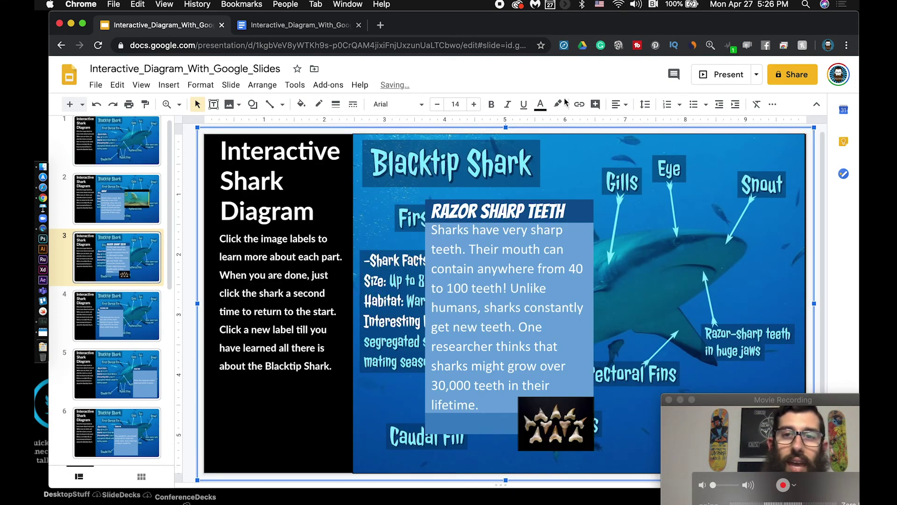
Step: Link the rectangle to the First Slide in this presentation, then move to slide 4, Pectoral Fins
{"action": "left_click", "coordinate": [579, 103]}
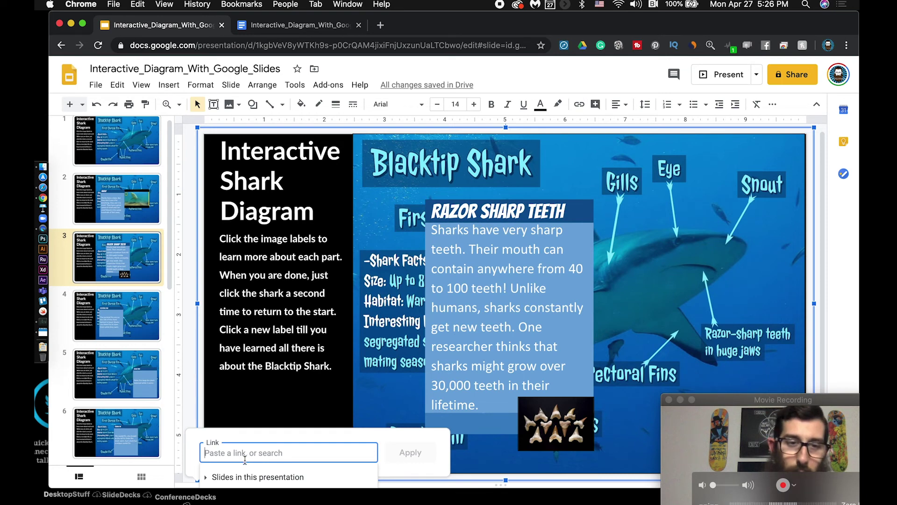
{"action": "left_click", "coordinate": [242, 473]}
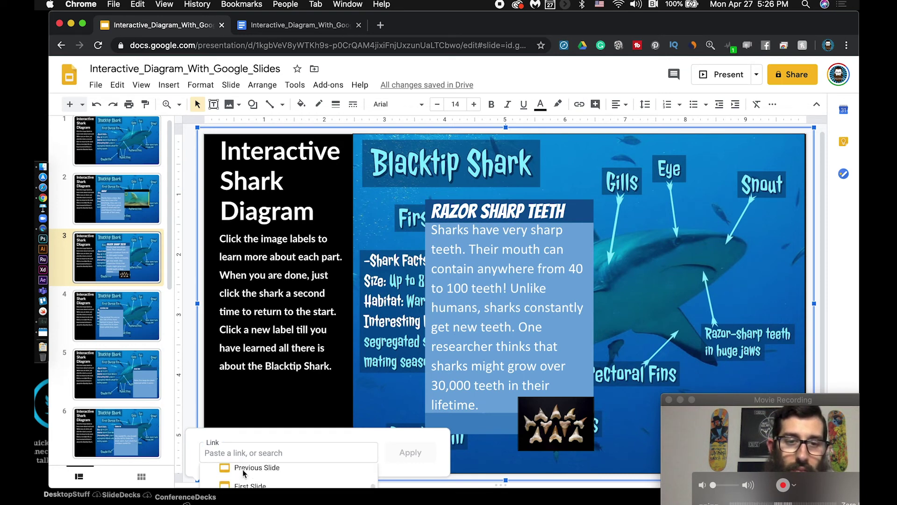
{"action": "scroll", "coordinate": [238, 470], "scroll_direction": "down", "scroll_amount": 1}
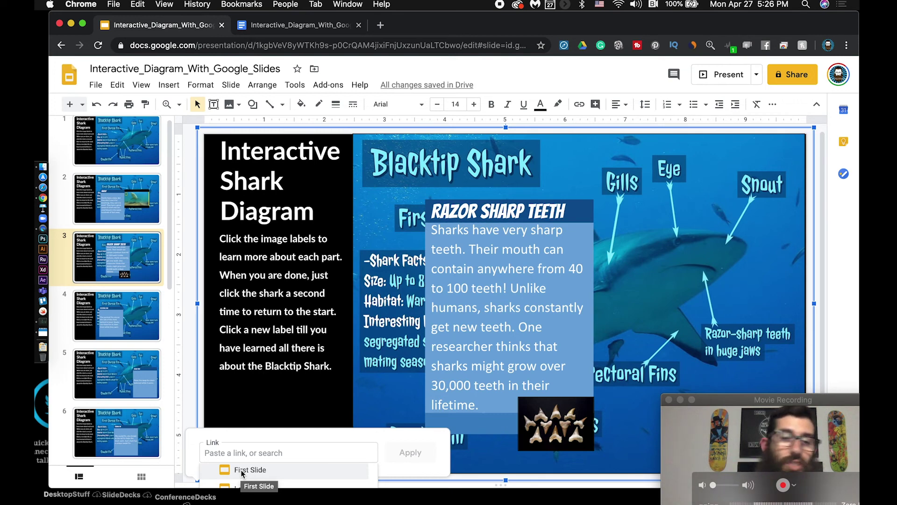
{"action": "left_click", "coordinate": [267, 471]}
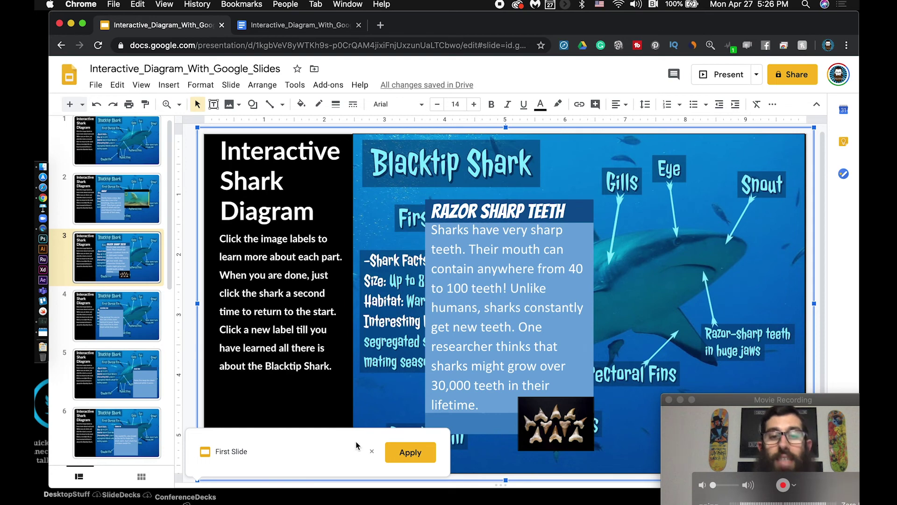
{"action": "left_click", "coordinate": [411, 452]}
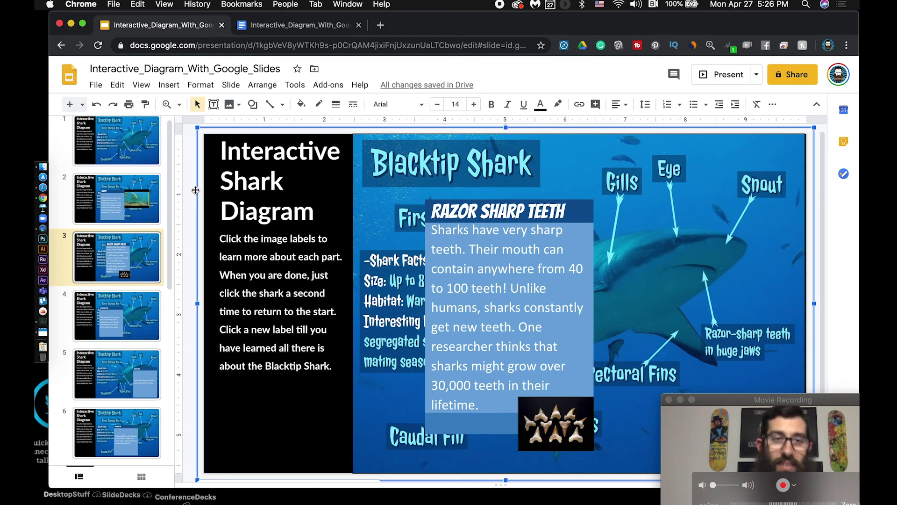
{"action": "left_click", "coordinate": [92, 301]}
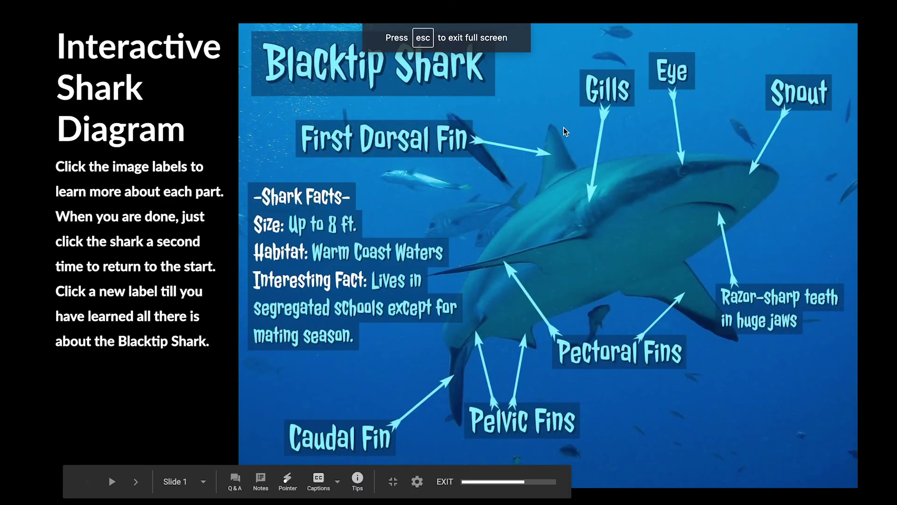
Step: Test the slideshow by opening Razor Sharp Teeth, returning via the shark, closing the Snout slide, then exit
{"action": "left_click", "coordinate": [747, 303]}
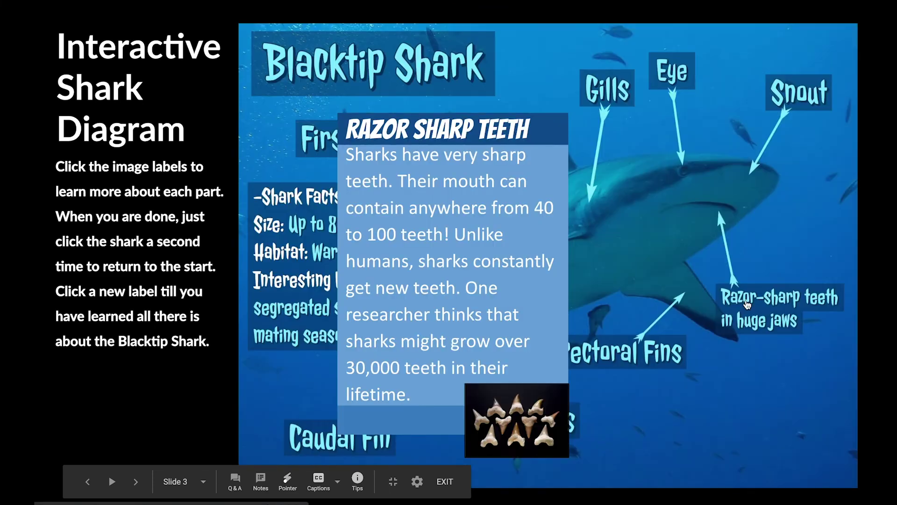
{"action": "left_click", "coordinate": [747, 303]}
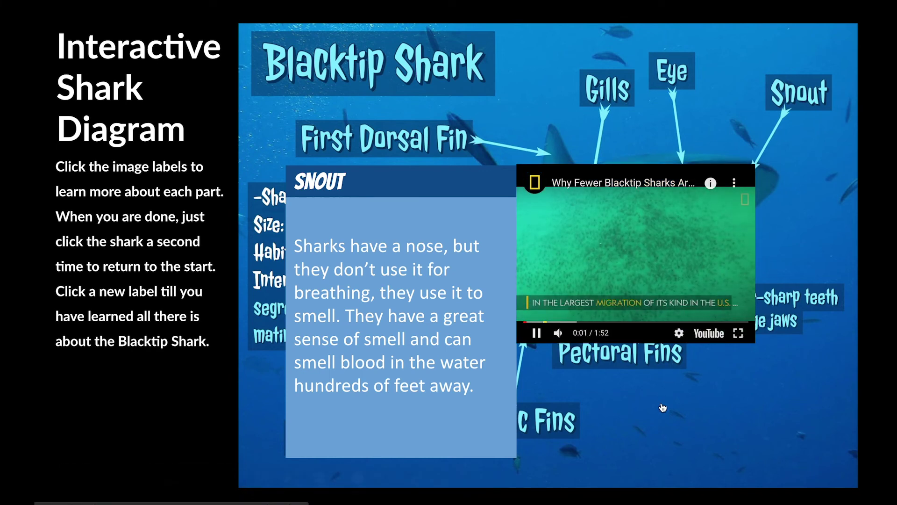
{"action": "left_click", "coordinate": [662, 407]}
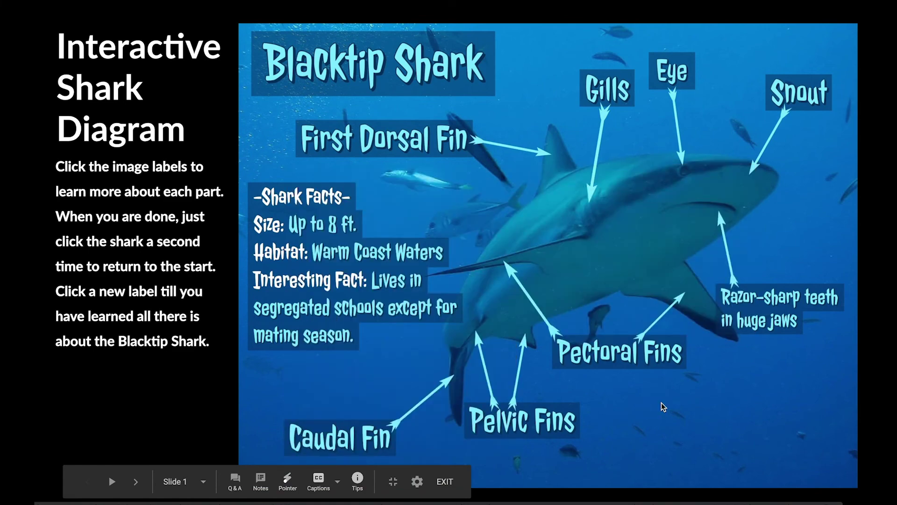
{"action": "key", "text": "Escape"}
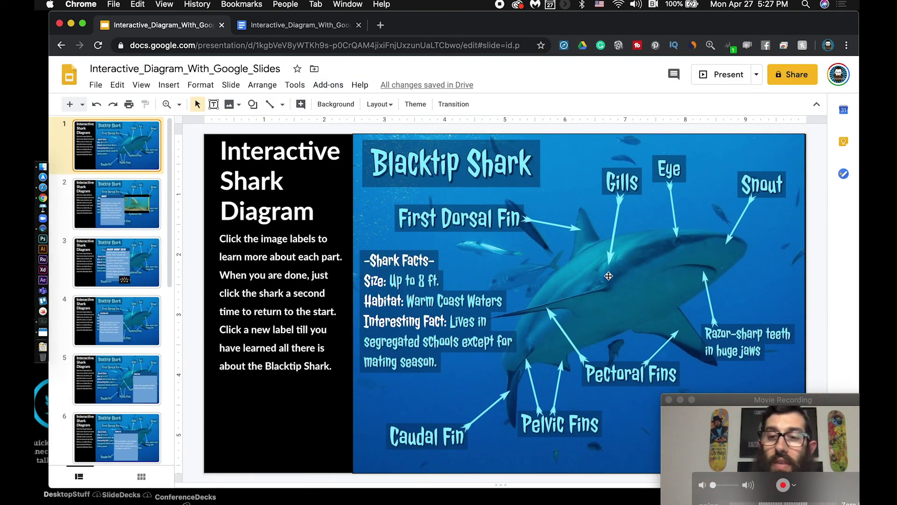
{"action": "left_click", "coordinate": [712, 404]}
{"action": "left_click", "coordinate": [713, 380]}
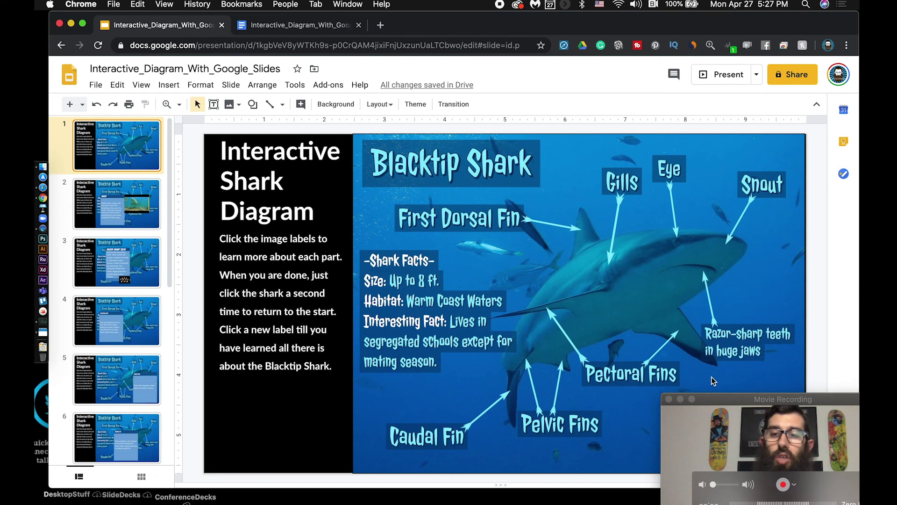